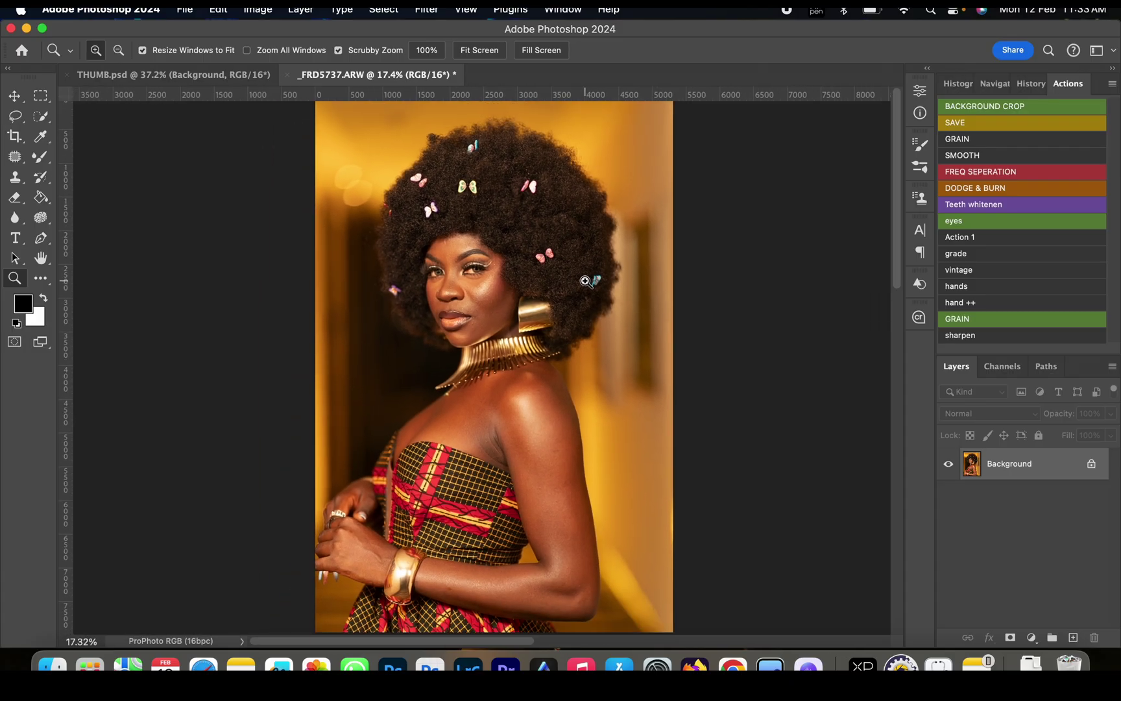
# Step: Zoom in on the face and draw a loose lasso selection around it
pyautogui.moveTo(499, 300)
pyautogui.mouseDown()
pyautogui.moveTo(529, 300)
pyautogui.moveTo(497, 298)
pyautogui.mouseUp()
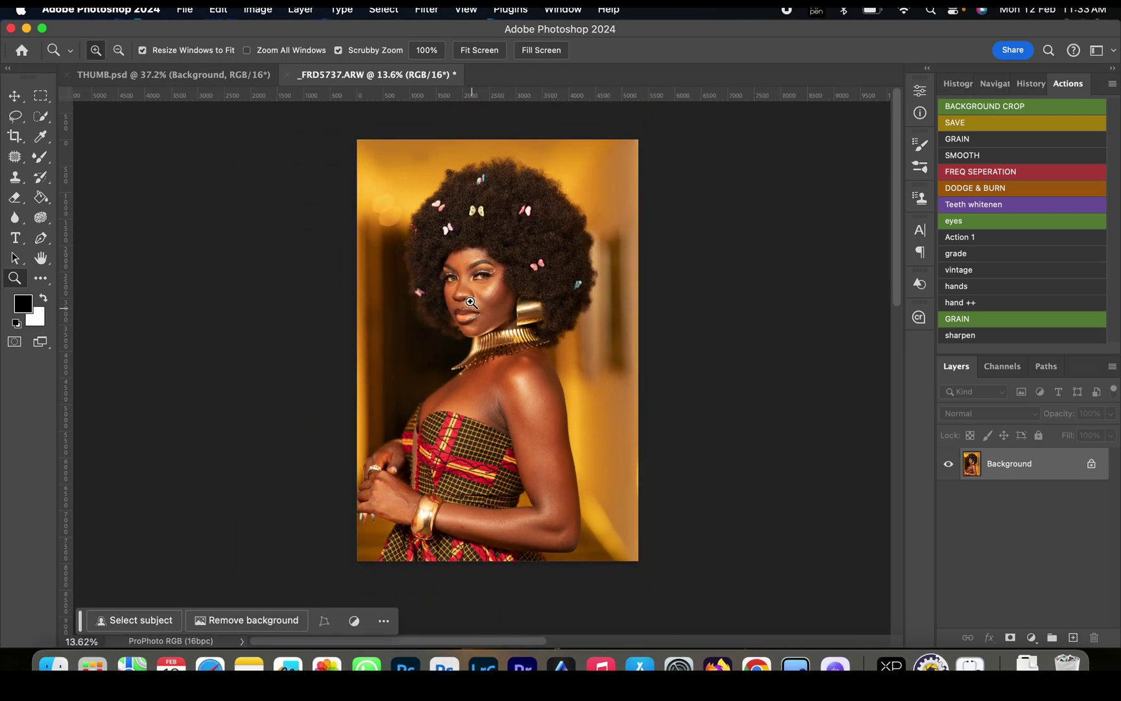
pyautogui.moveTo(477, 295); pyautogui.dragTo(526, 290)
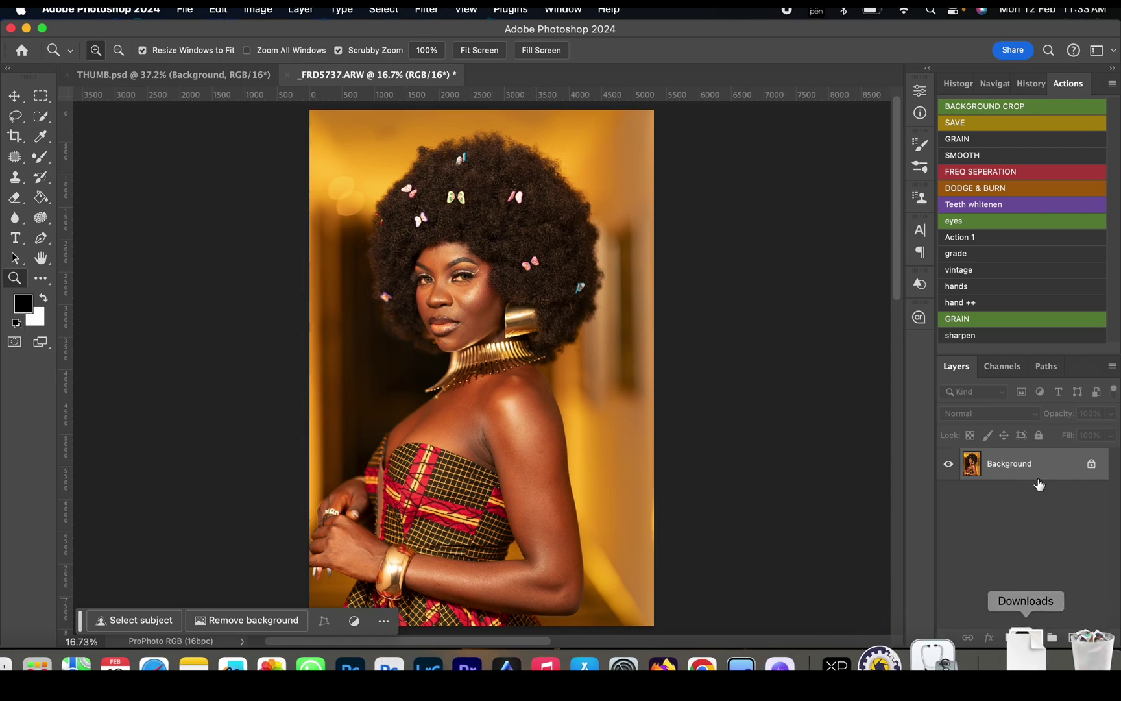
pyautogui.moveTo(432, 291); pyautogui.dragTo(461, 267)
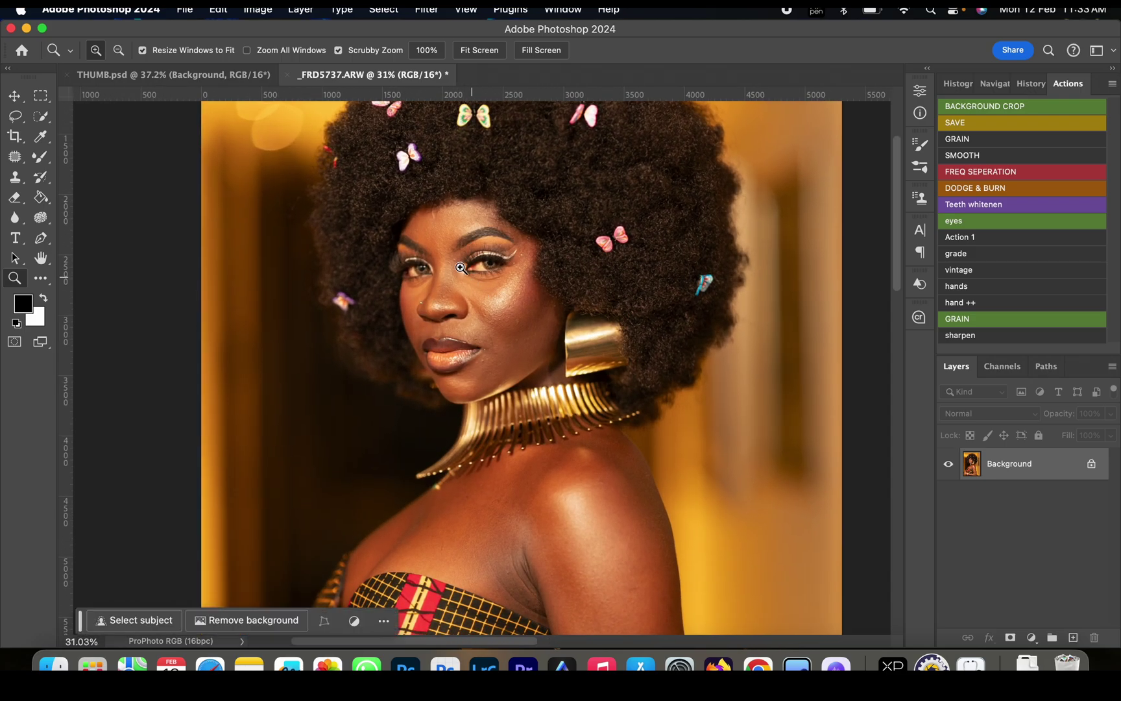
pyautogui.click(15, 116)
pyautogui.moveTo(492, 196)
pyautogui.mouseDown()
pyautogui.moveTo(432, 190)
pyautogui.moveTo(405, 390)
pyautogui.moveTo(529, 201)
pyautogui.moveTo(451, 188)
pyautogui.mouseUp()
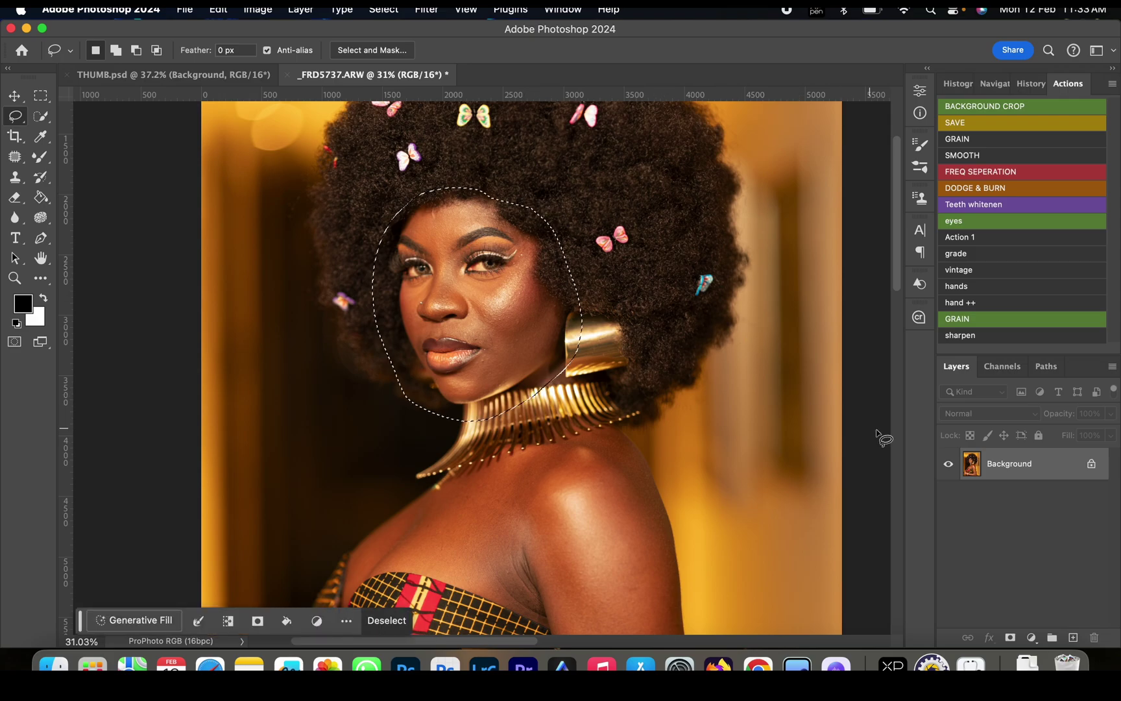
# Step: Duplicate the Background layer and feather the face selection by 50 px
pyautogui.rightClick(1031, 459)
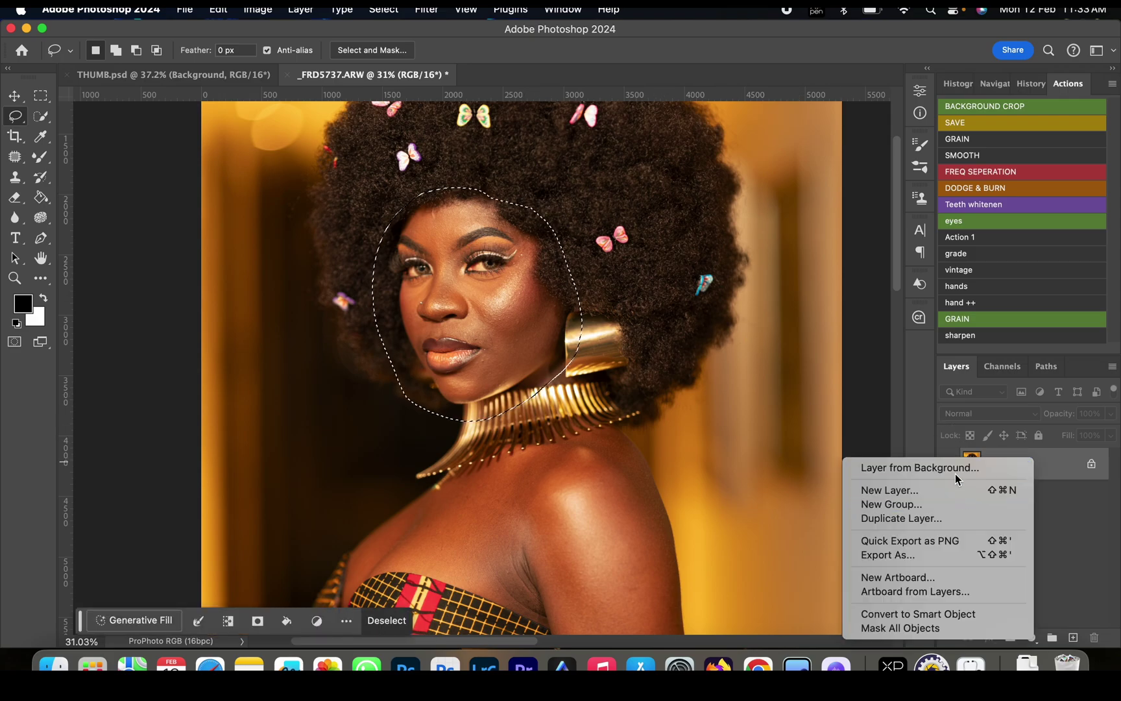
pyautogui.click(901, 520)
pyautogui.press('Return')
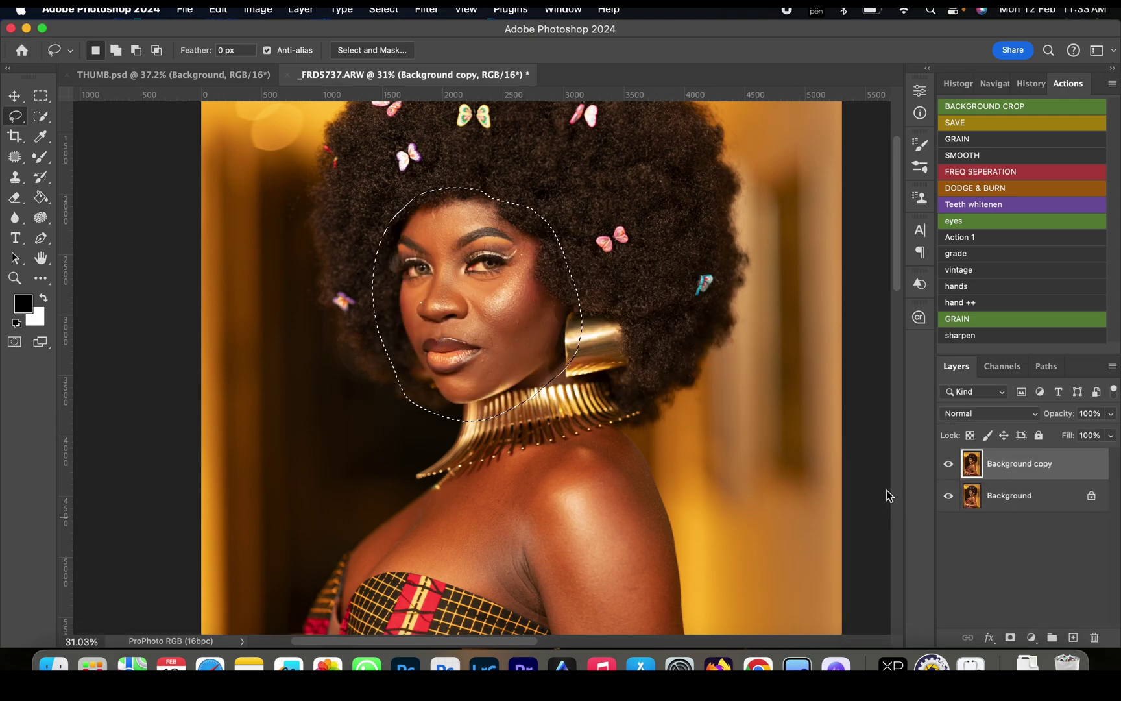
pyautogui.press('m')
pyautogui.rightClick(496, 262)
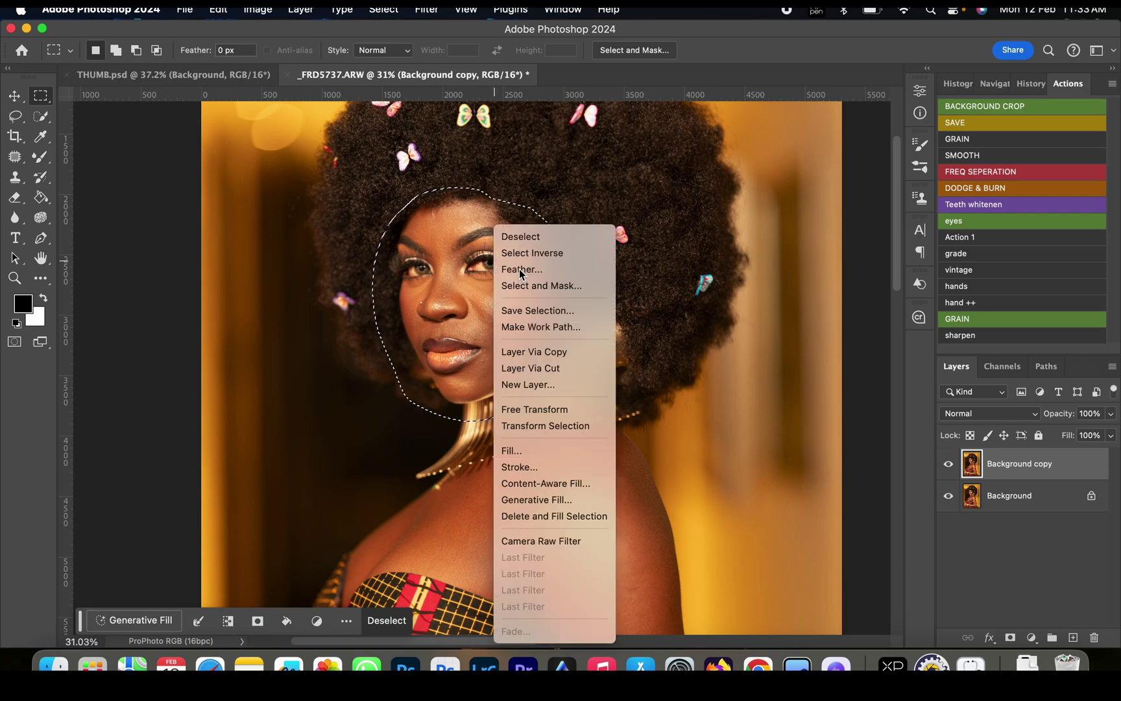
pyautogui.click(519, 269)
pyautogui.write('50')
pyautogui.press('Return')
# Step: Darken the selected face slightly with a lowered RGB Curves adjustment, then deselect
pyautogui.press('super+minus')
pyautogui.press('super+minus')
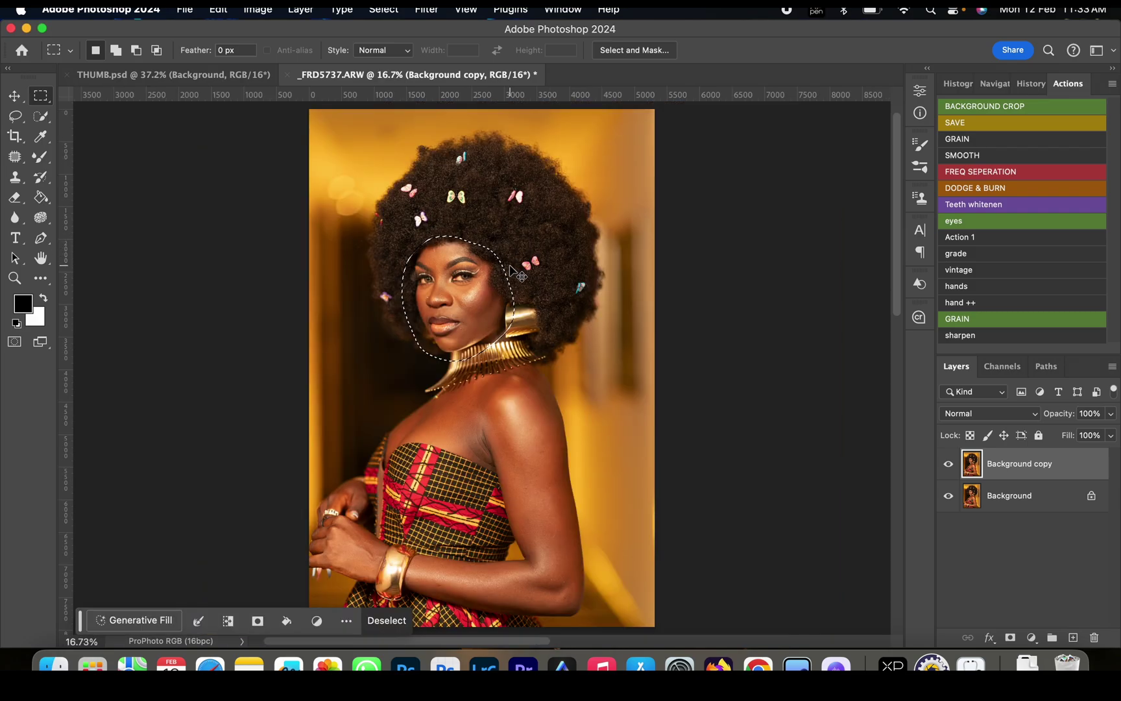
pyautogui.press('super+m')
pyautogui.moveTo(744, 246); pyautogui.dragTo(744, 255)
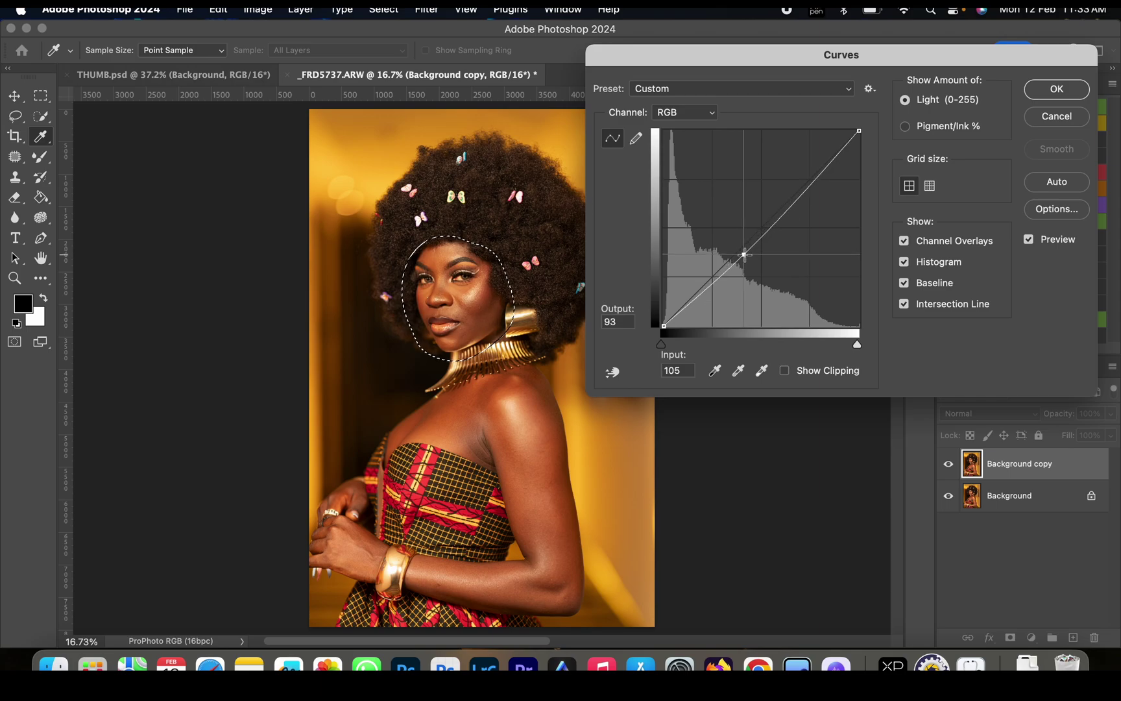
pyautogui.press('Return')
pyautogui.press('super+d')
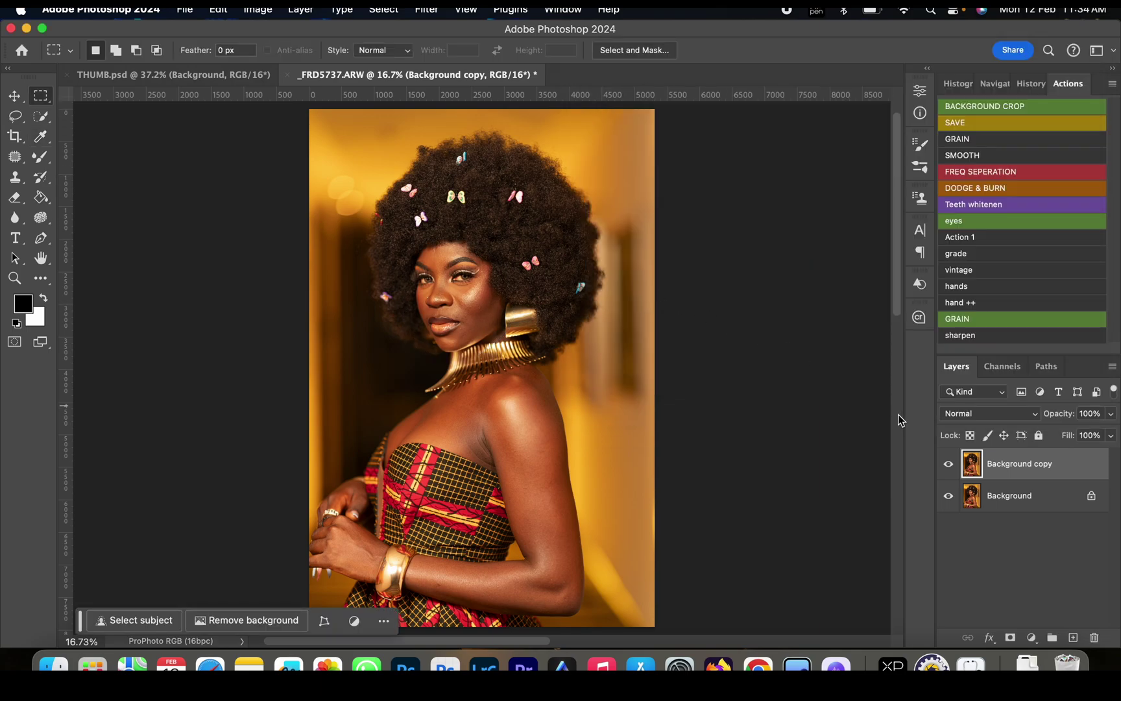
# Step: Compare the Background copy on and off, then delete it
pyautogui.click(950, 465)
pyautogui.click(950, 464)
pyautogui.press('super+j')
pyautogui.press('Delete')
# Step: Select the LOW SMOOTH copy layer with the mixer brush, sizing it from 100 to 200
pyautogui.press('z')
pyautogui.scroll(5, 497, 294)
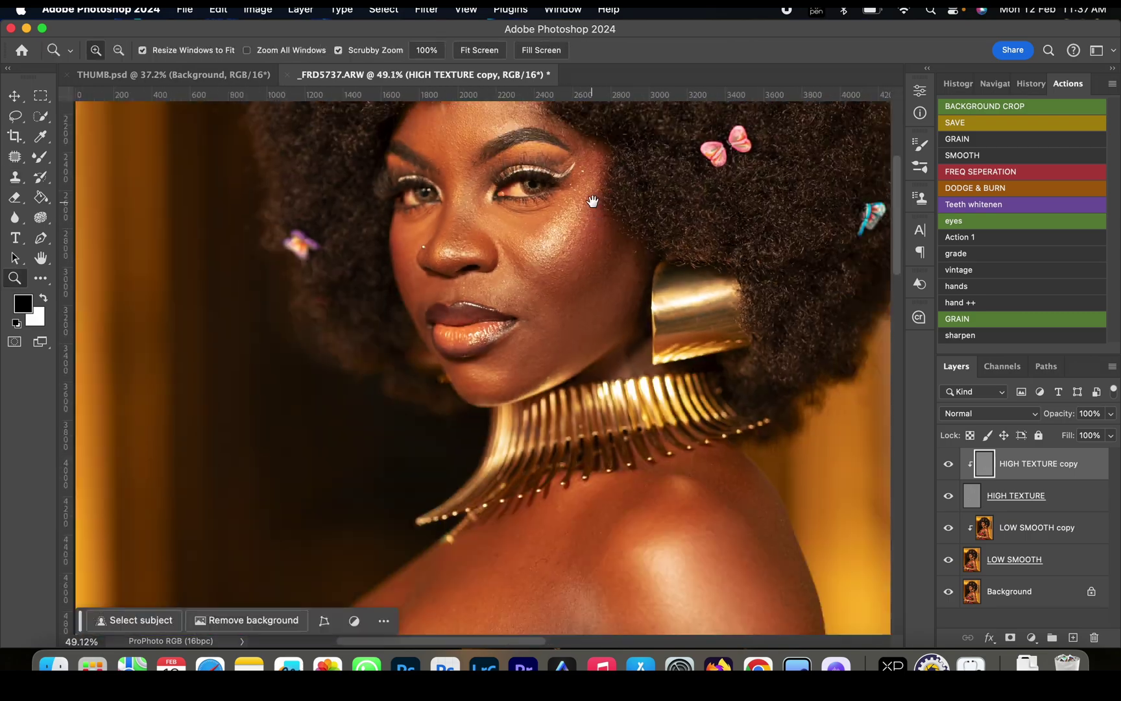
pyautogui.click(404, 180)
pyautogui.hotkey('alt', '[')
pyautogui.hotkey('alt', '[')
pyautogui.press('b')
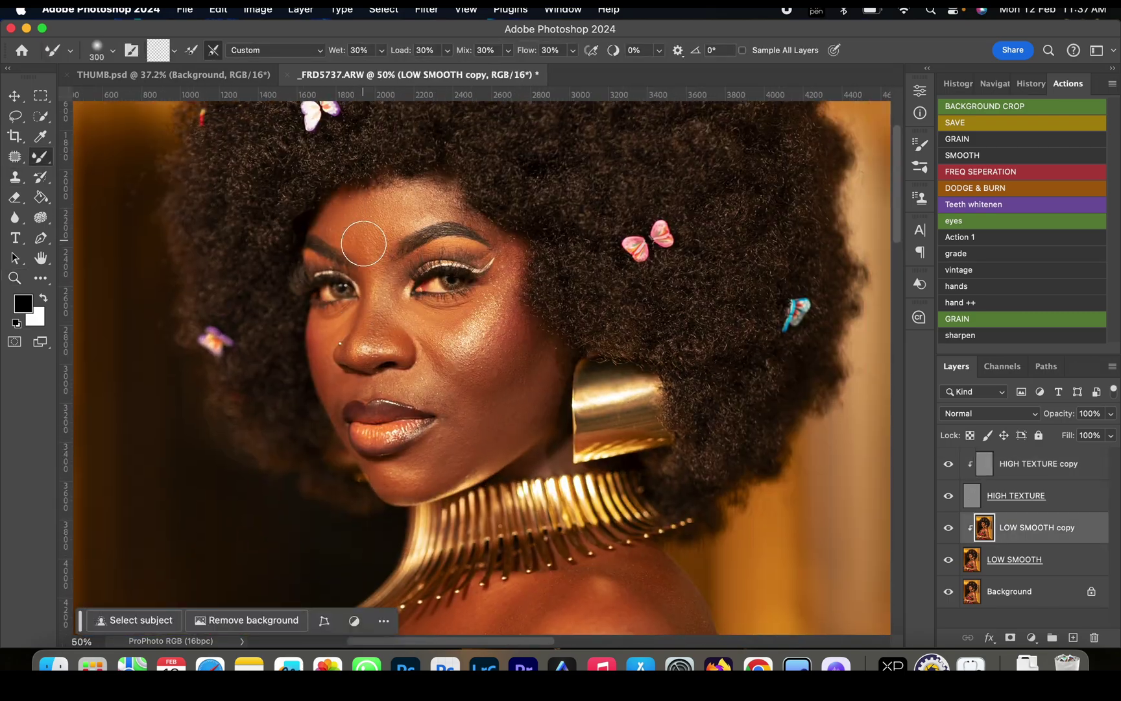
pyautogui.press('[')
pyautogui.press('[')
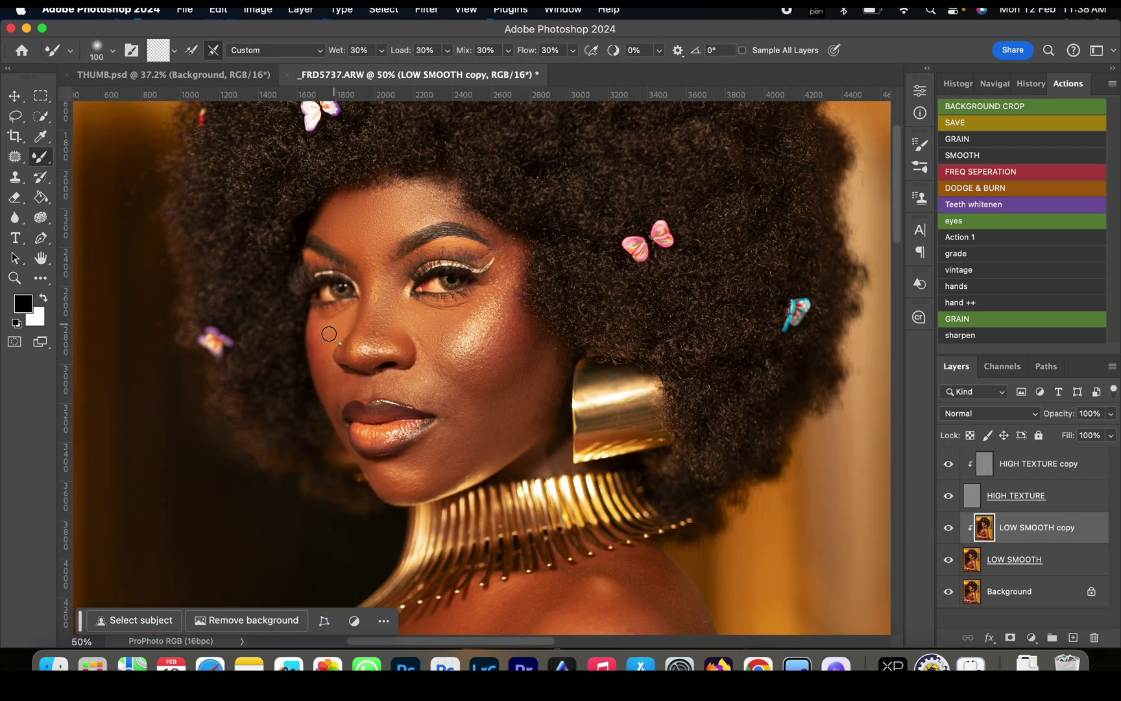
pyautogui.press(']')
pyautogui.press(']')
pyautogui.press(']')
pyautogui.press(']')
pyautogui.press('super+equal')
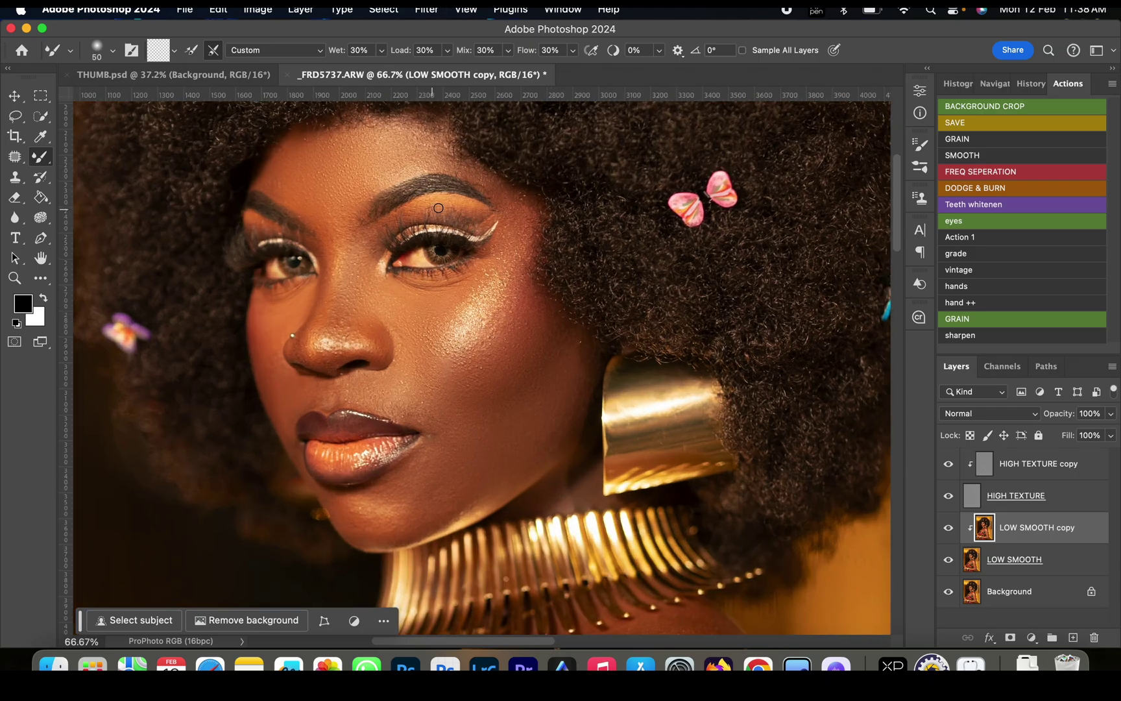
# Step: Vary the mixer brush size between 175, 500, 300 and 200 while zooming around the portrait
pyautogui.press('super+minus')
pyautogui.press('super+minus')
pyautogui.press('super+minus')
pyautogui.press('super+equal')
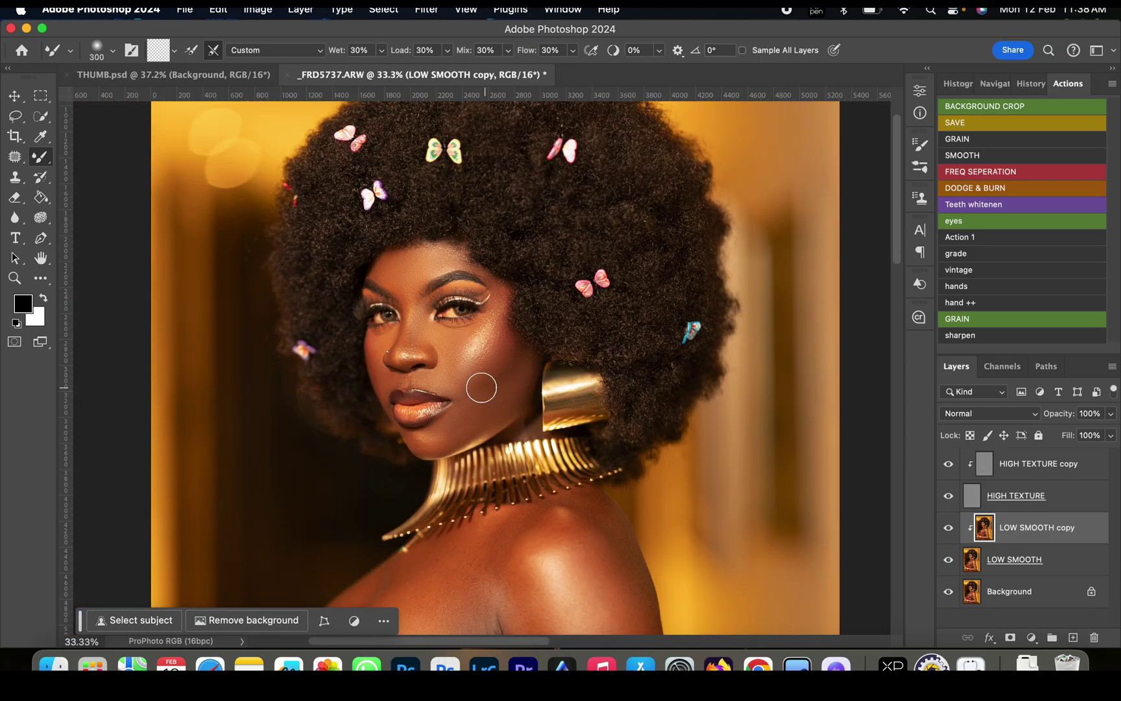
pyautogui.press('super+equal')
pyautogui.press('super+equal')
pyautogui.press('[')
pyautogui.press('super+minus')
pyautogui.press('super+minus')
pyautogui.press('super+minus')
pyautogui.press('super+equal')
pyautogui.scroll(-3, 346, 376)
pyautogui.press(']')
pyautogui.press(']')
pyautogui.press(']')
pyautogui.press(']')
pyautogui.press(']')
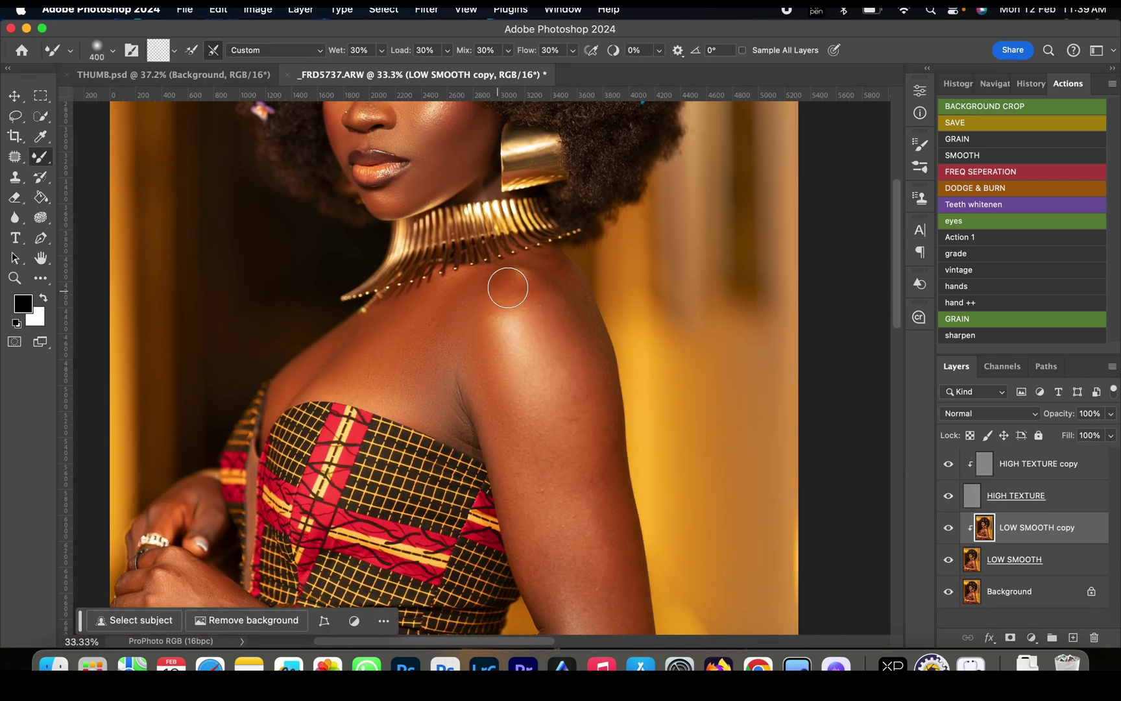
pyautogui.press('[')
pyautogui.press('[')
pyautogui.press('super+minus')
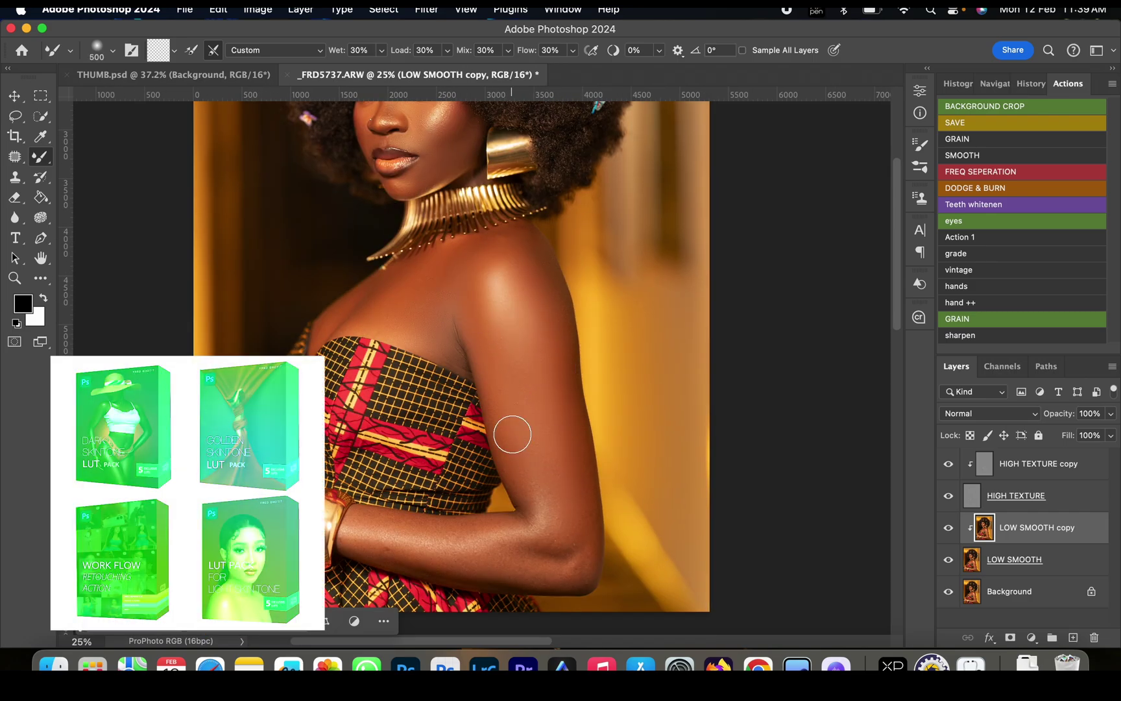
pyautogui.press('e')
pyautogui.press('b')
pyautogui.press('[')
pyautogui.press('super+minus')
pyautogui.press('super+equal')
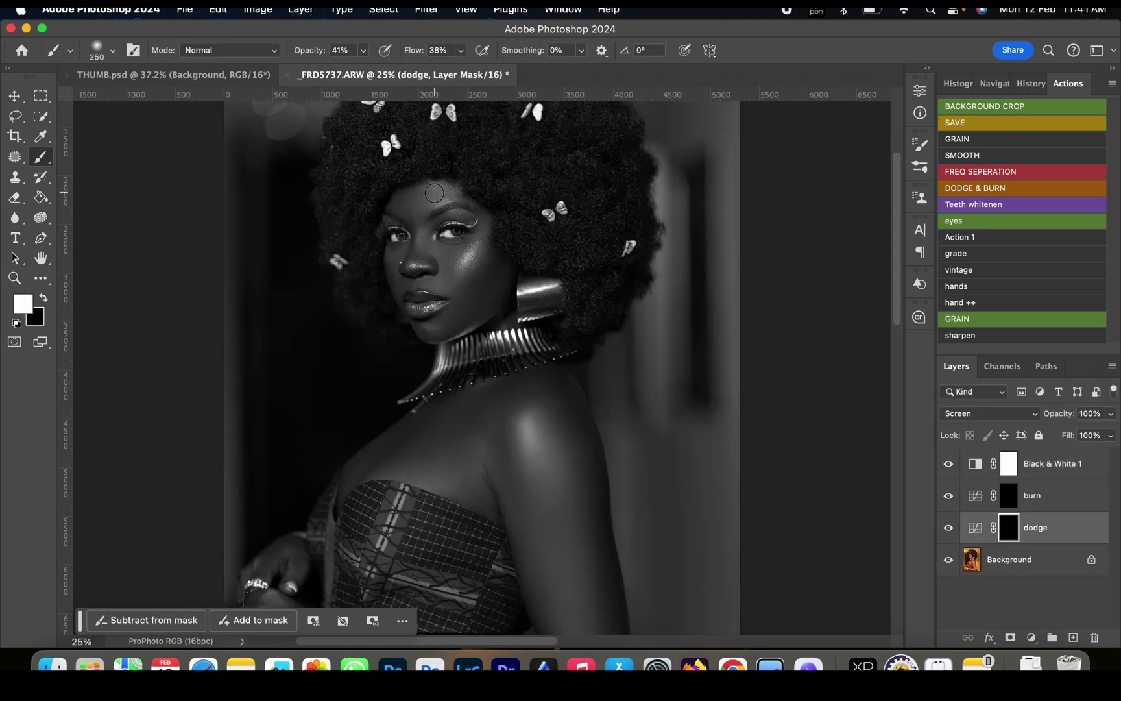
pyautogui.press('super+minus')
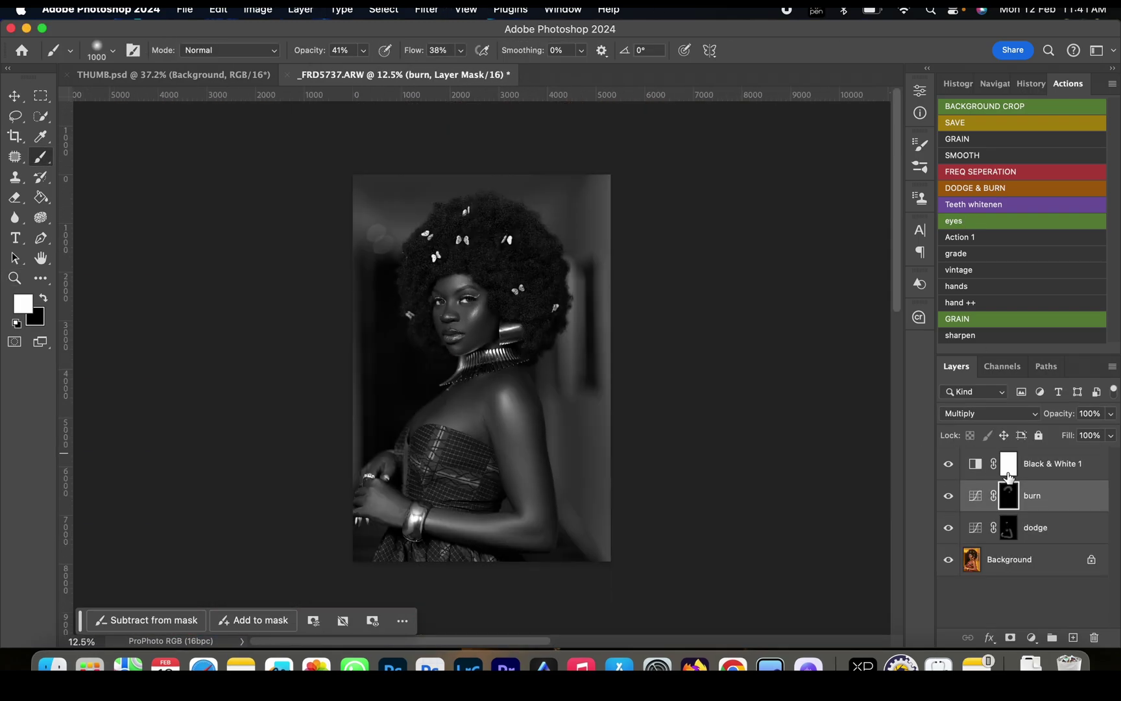
pyautogui.click(1083, 479)
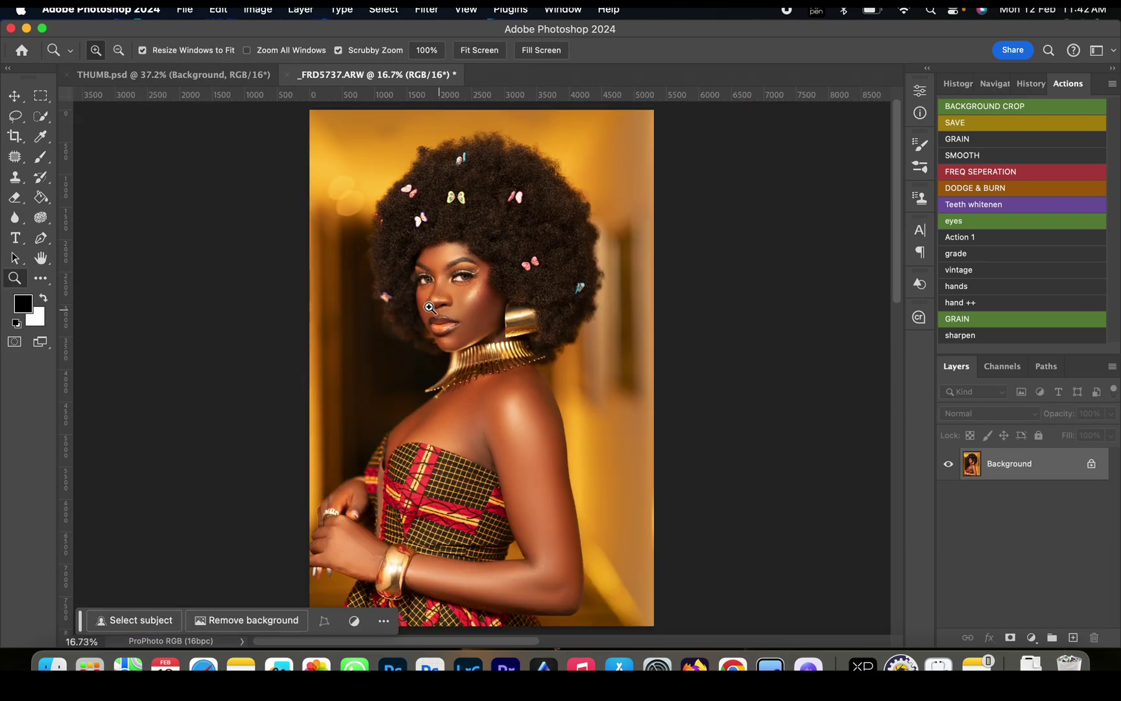
pyautogui.moveTo(429, 307); pyautogui.dragTo(513, 310)
pyautogui.press('super+minus')
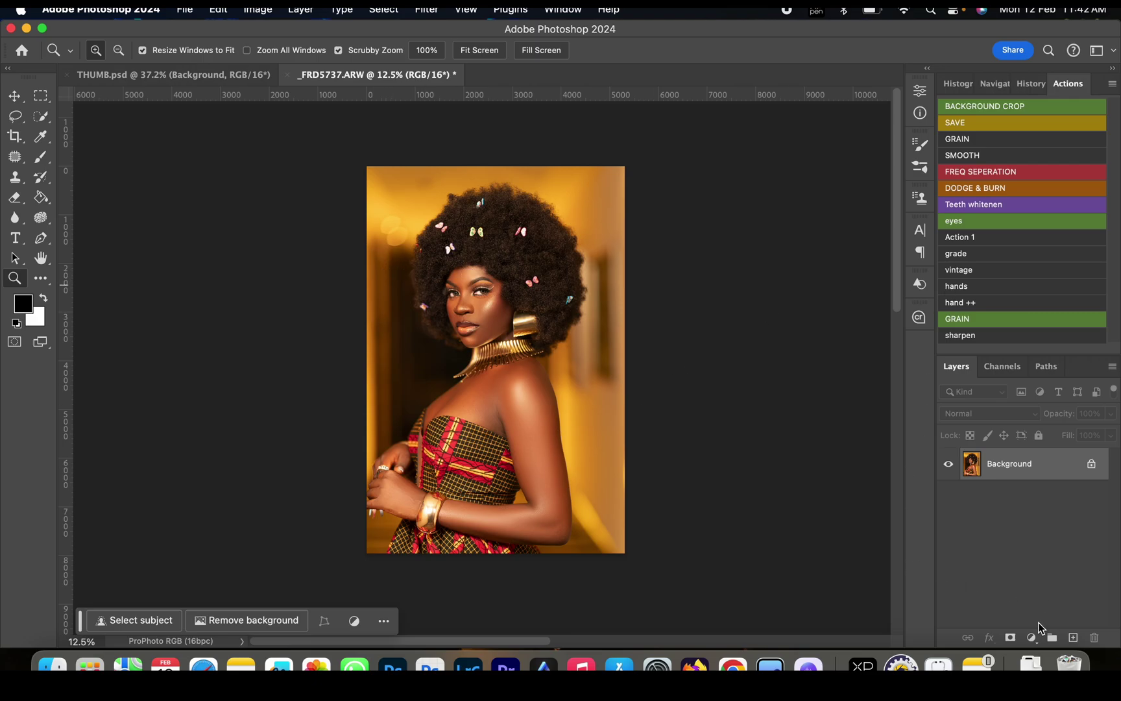
# Step: Add a Gradient Map adjustment layer and accept its black-to-white gradient
pyautogui.click(1032, 637)
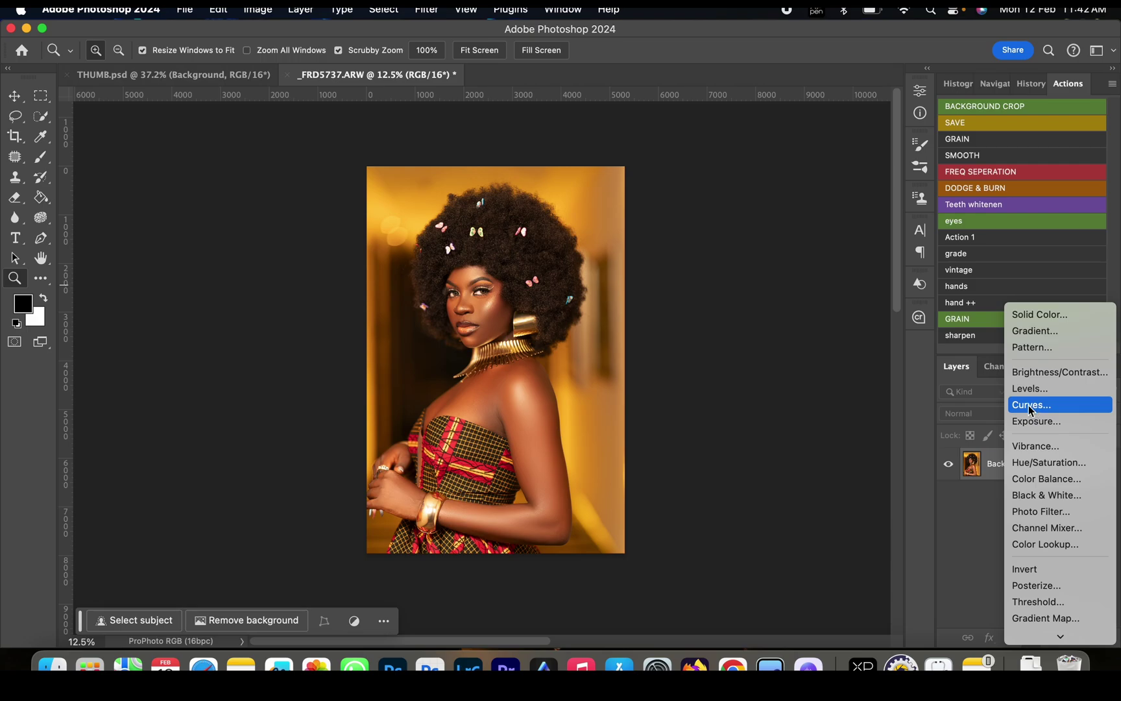
pyautogui.click(1076, 389)
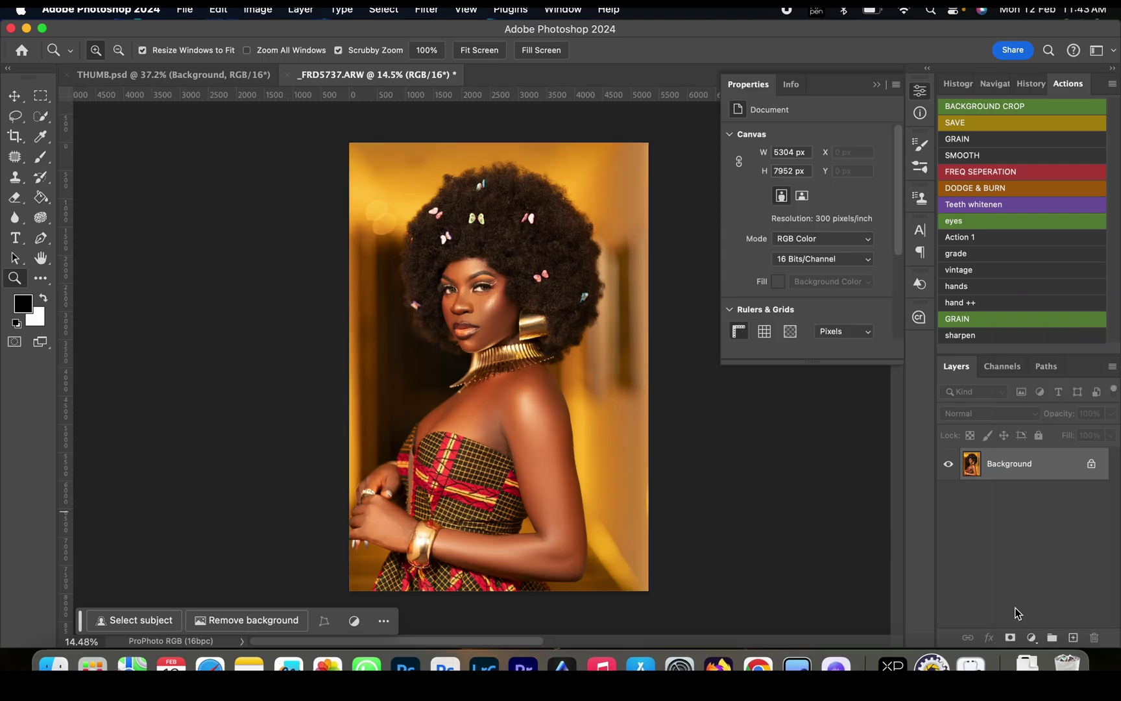
pyautogui.click(1033, 643)
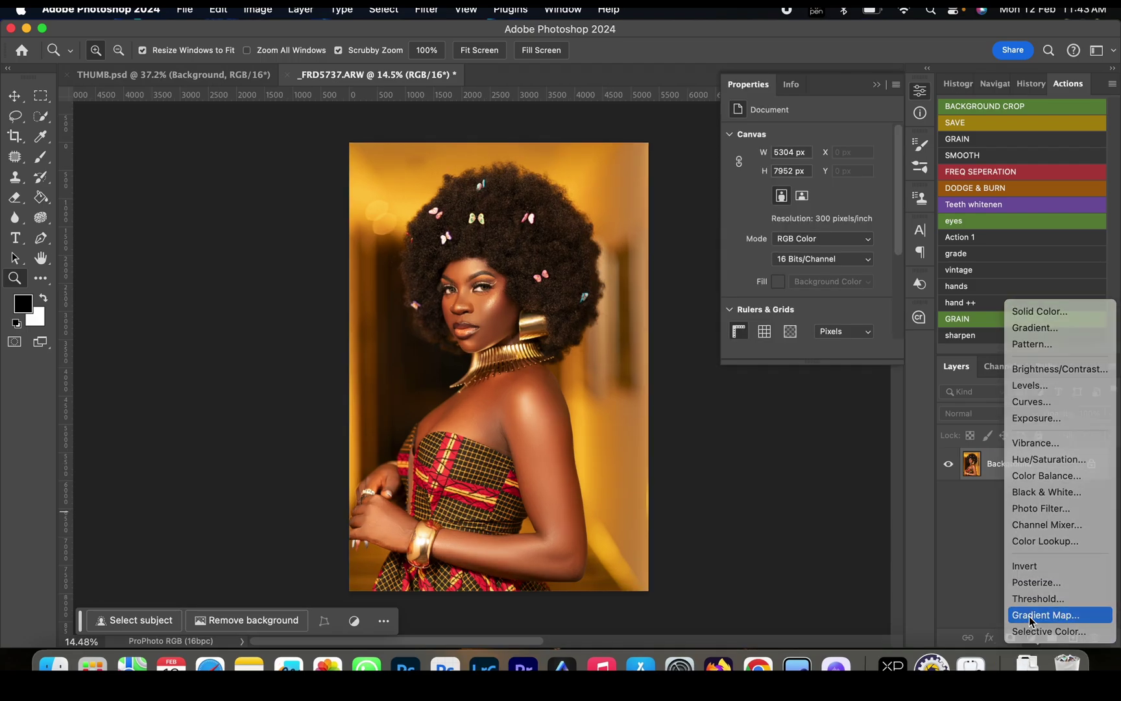
pyautogui.click(1032, 612)
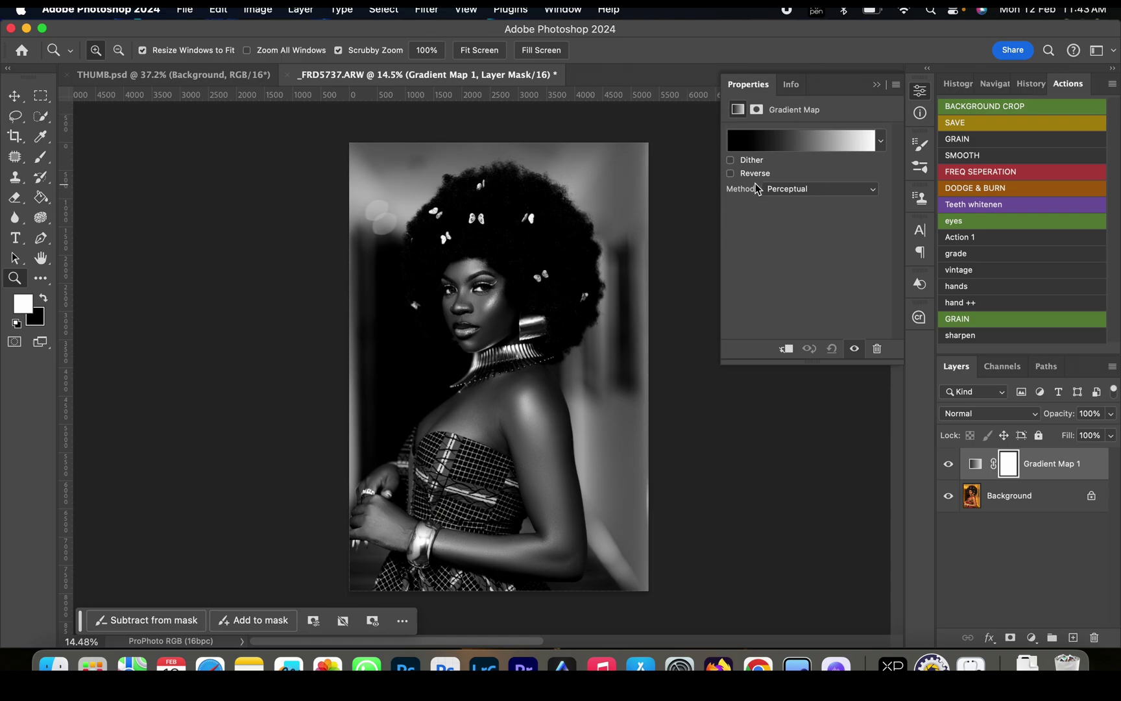
pyautogui.click(785, 142)
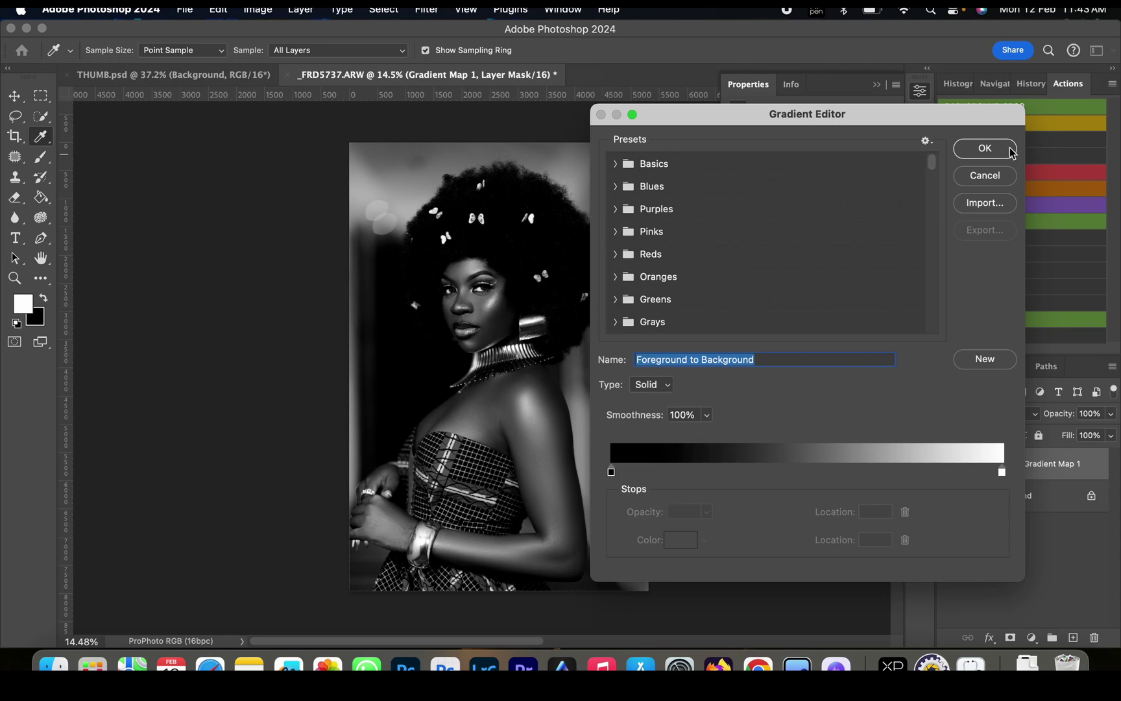
pyautogui.click(985, 149)
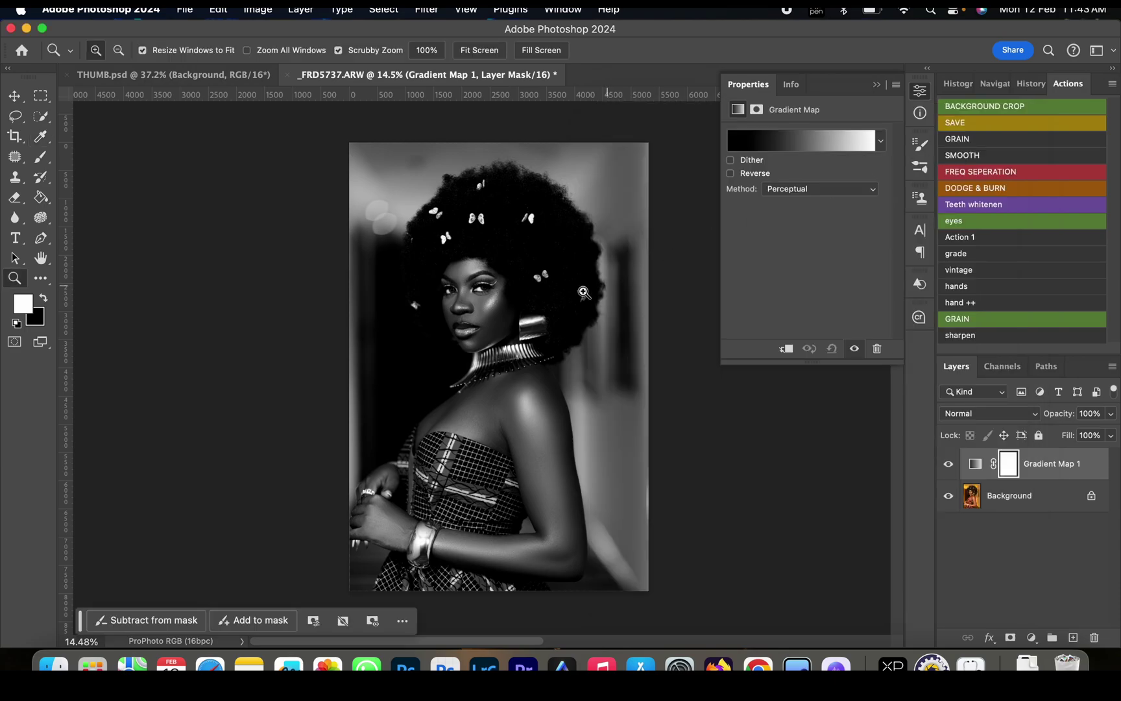
# Step: Set Gradient Map 1 to Multiply at about 43% opacity and compare it on and off
pyautogui.click(1000, 416)
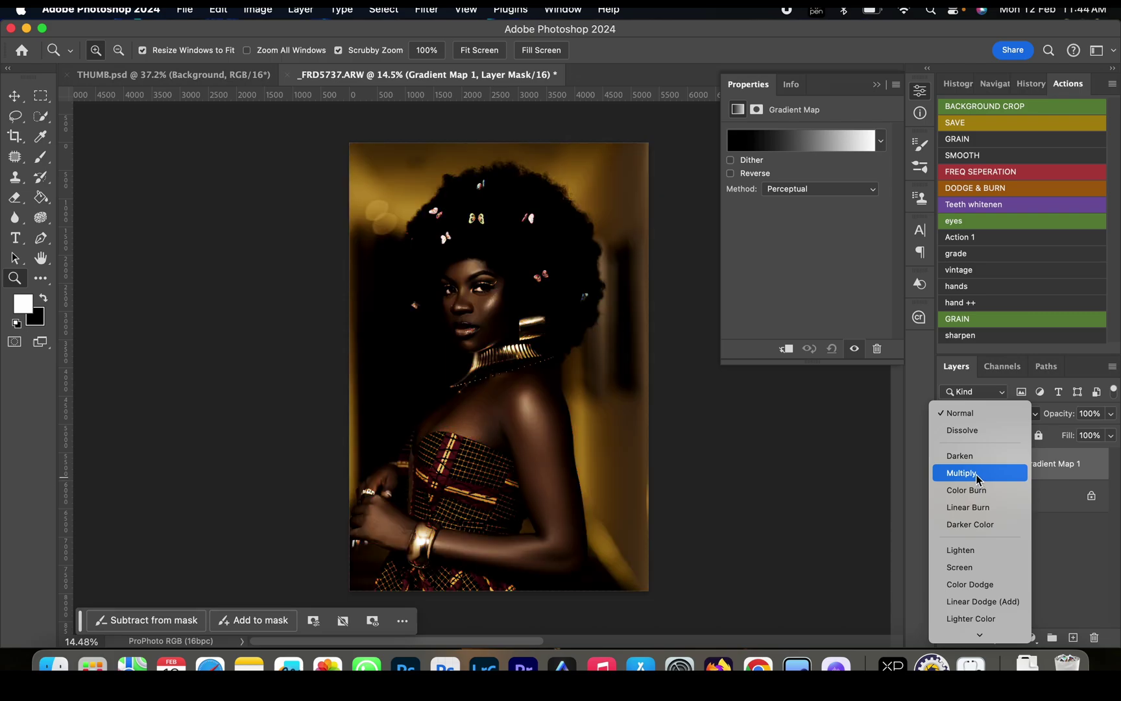
pyautogui.click(978, 480)
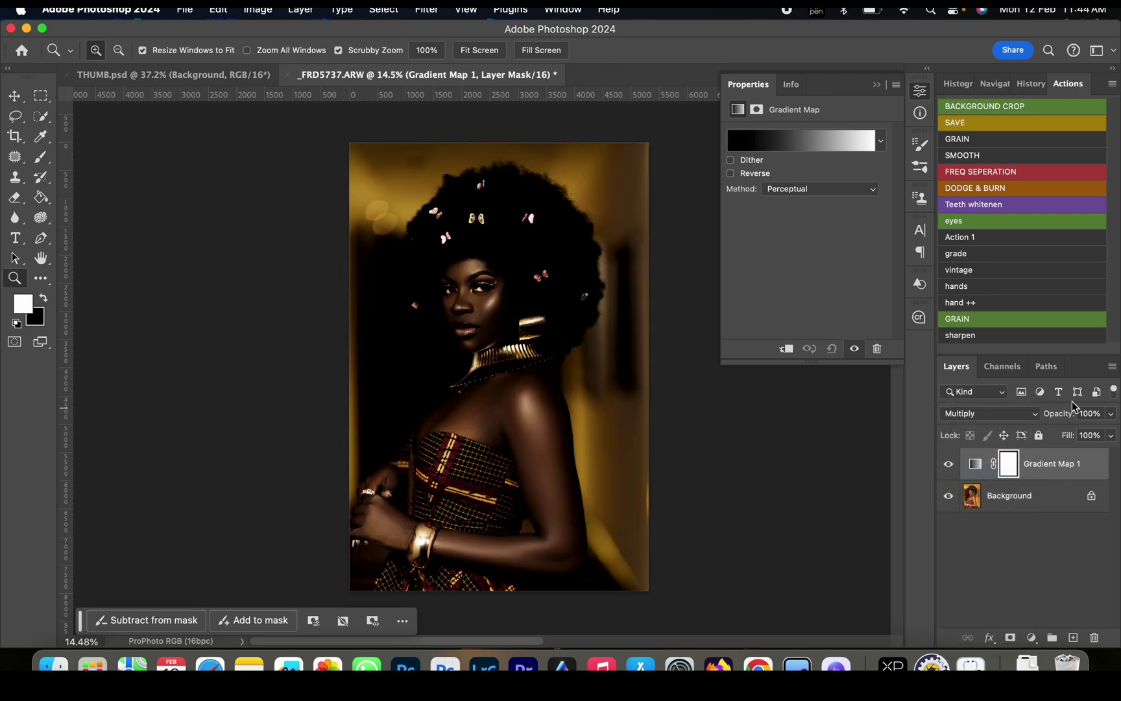
pyautogui.click(1110, 415)
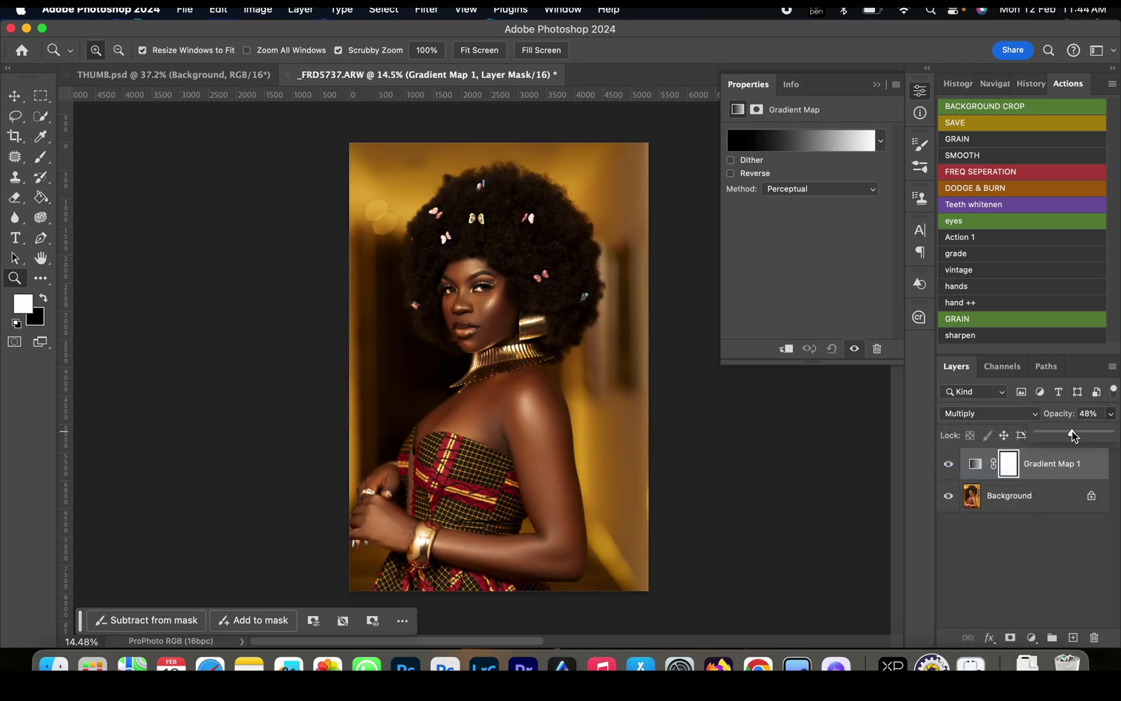
pyautogui.moveTo(1067, 433); pyautogui.dragTo(1066, 433)
pyautogui.click(948, 464)
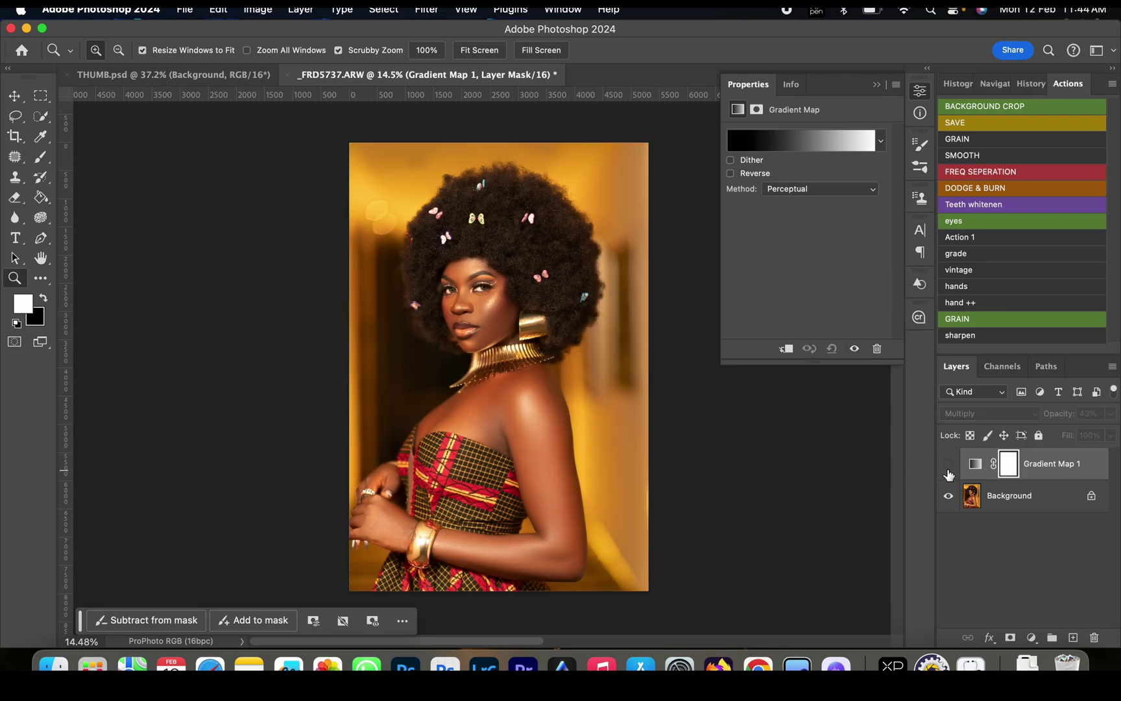
pyautogui.click(948, 465)
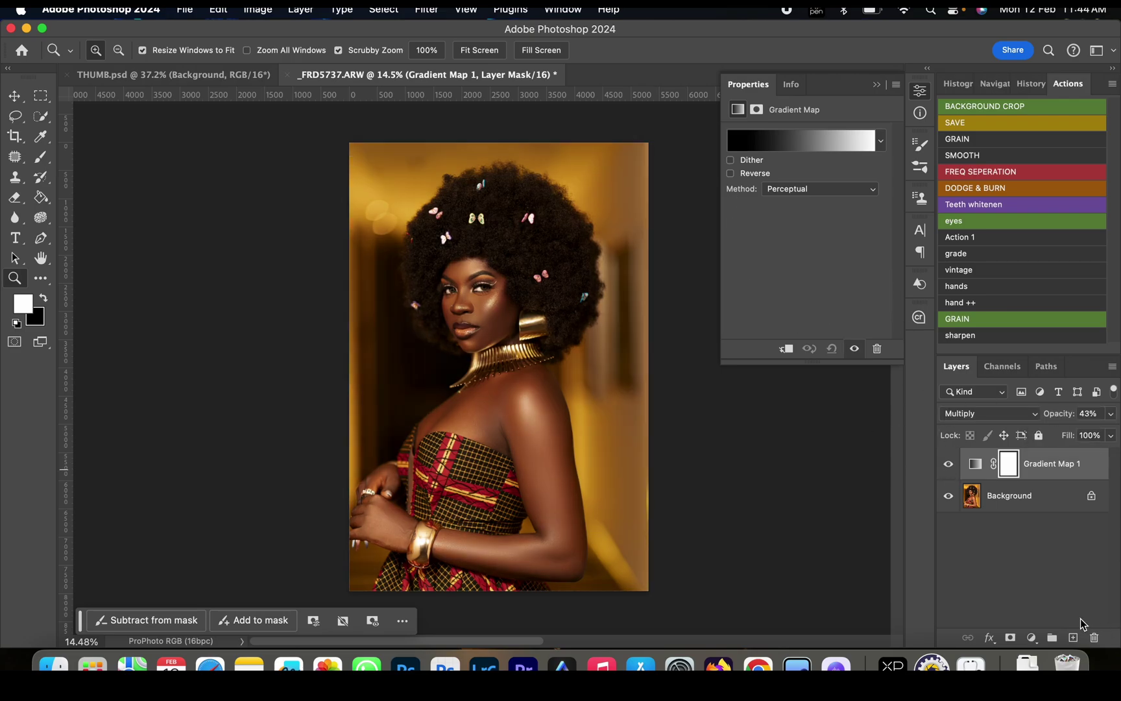
pyautogui.click(1031, 638)
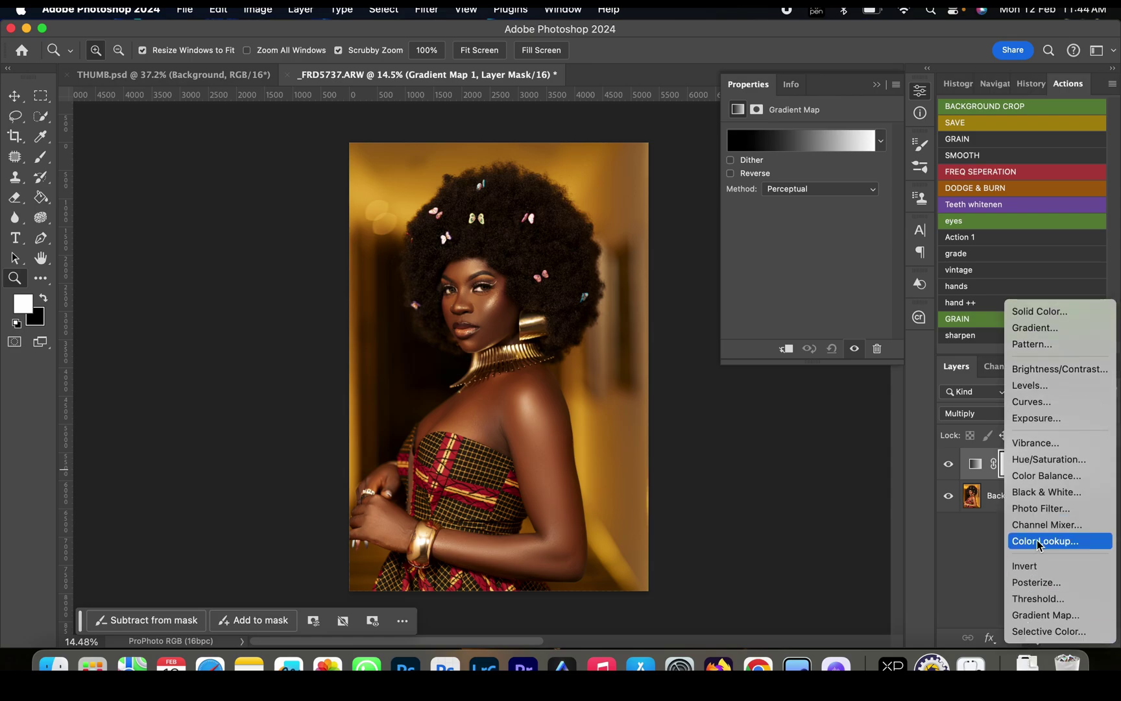
# Step: Add a Selective Color layer and reduce the Yellow slider for the Yellows range
pyautogui.click(1046, 631)
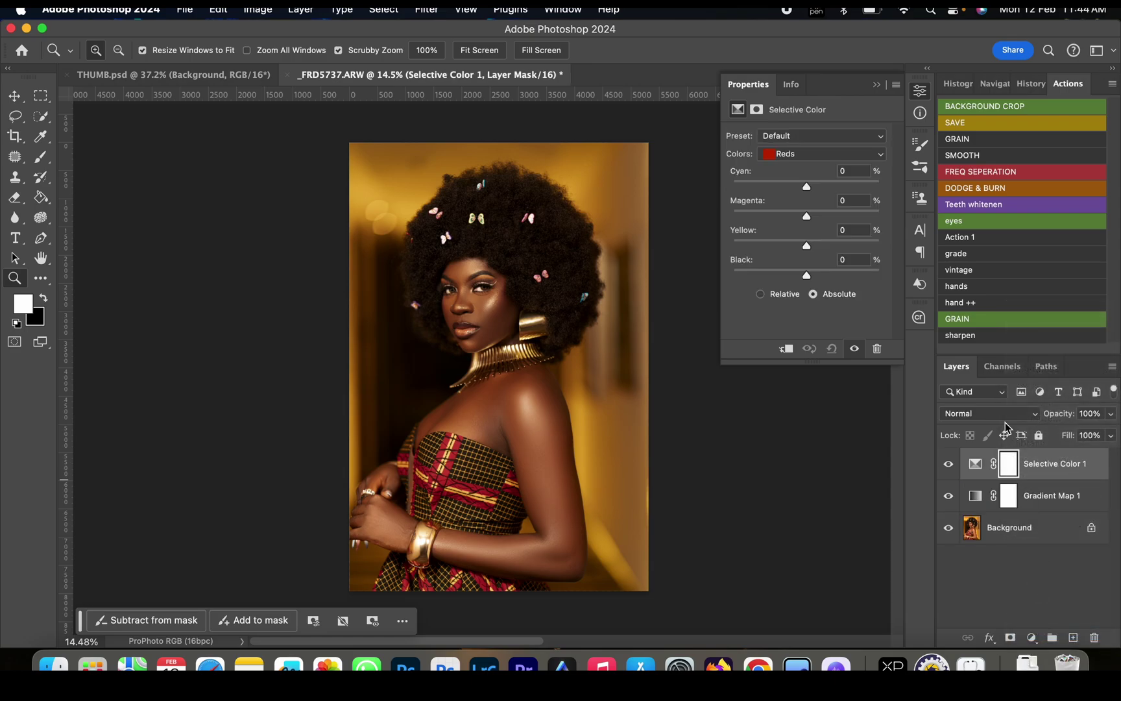
pyautogui.click(804, 154)
pyautogui.click(805, 167)
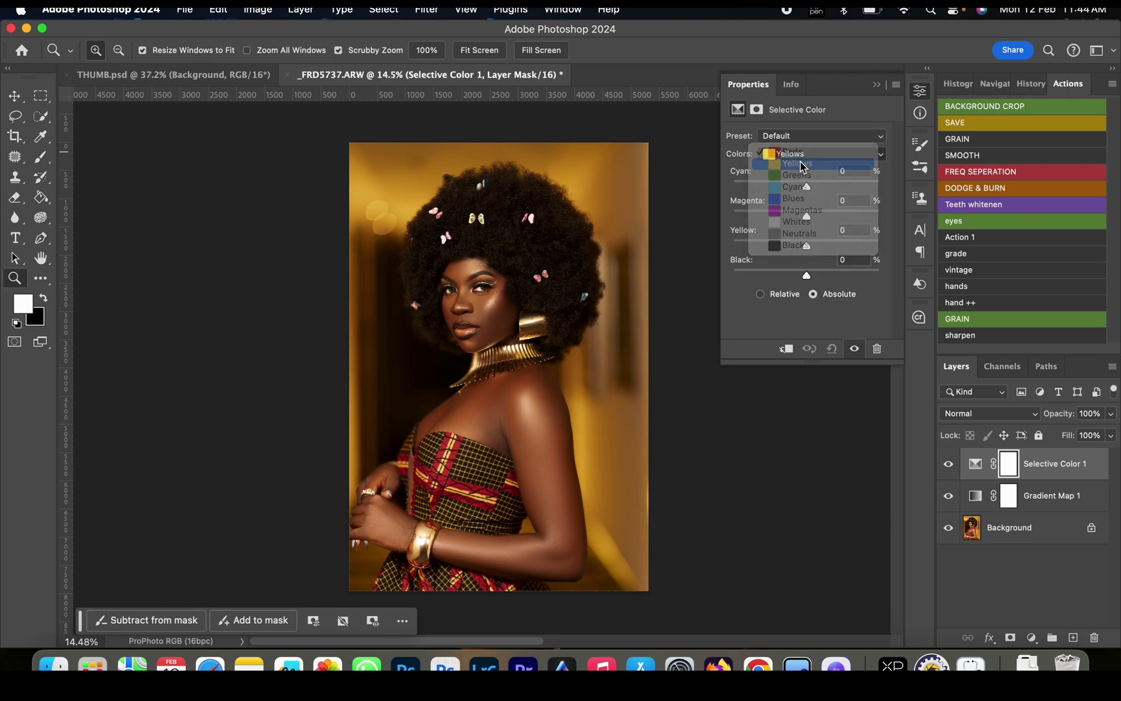
pyautogui.moveTo(806, 245); pyautogui.dragTo(804, 245)
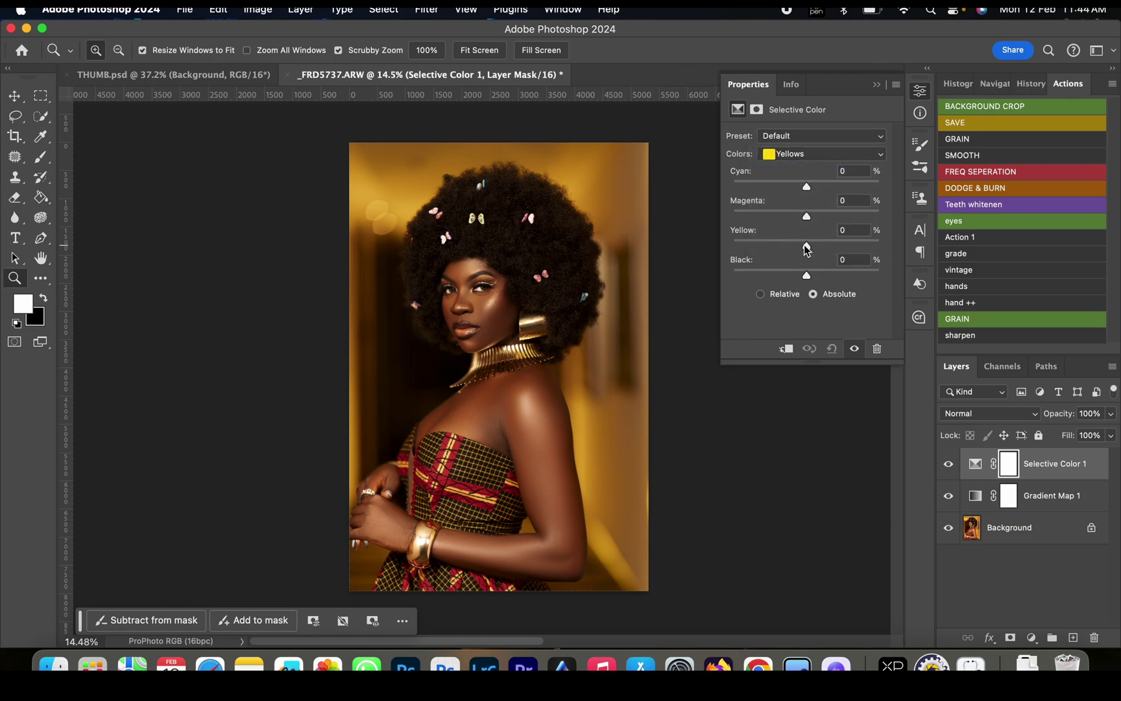
pyautogui.moveTo(813, 242); pyautogui.dragTo(793, 243)
# Step: Switch the range to Reds and set its Yellow slider to +8
pyautogui.click(807, 154)
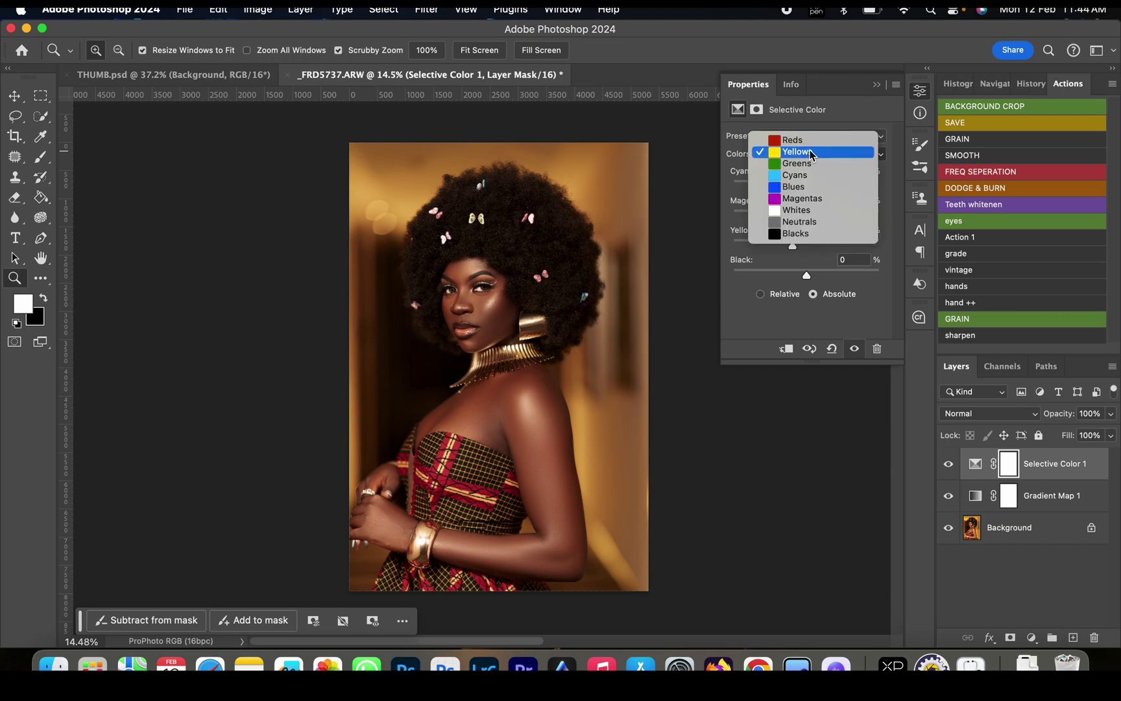
pyautogui.click(808, 140)
pyautogui.moveTo(803, 242); pyautogui.dragTo(811, 248)
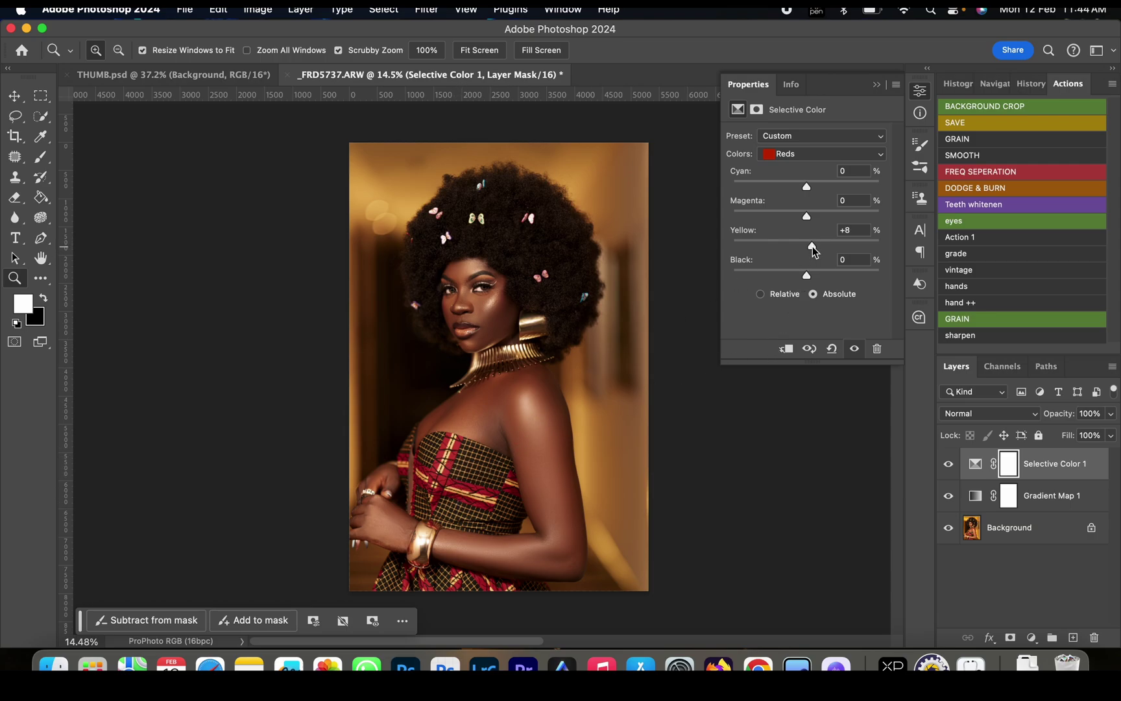
pyautogui.click(1032, 637)
pyautogui.scroll(-3, 971, 534)
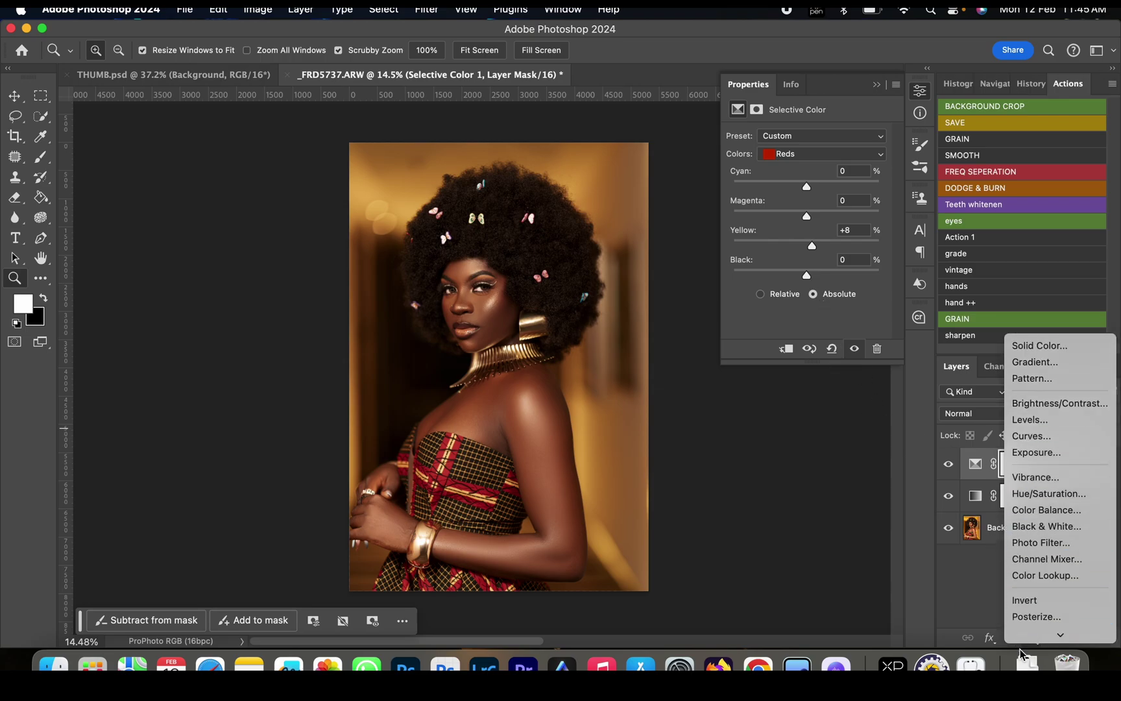
pyautogui.press('Escape')
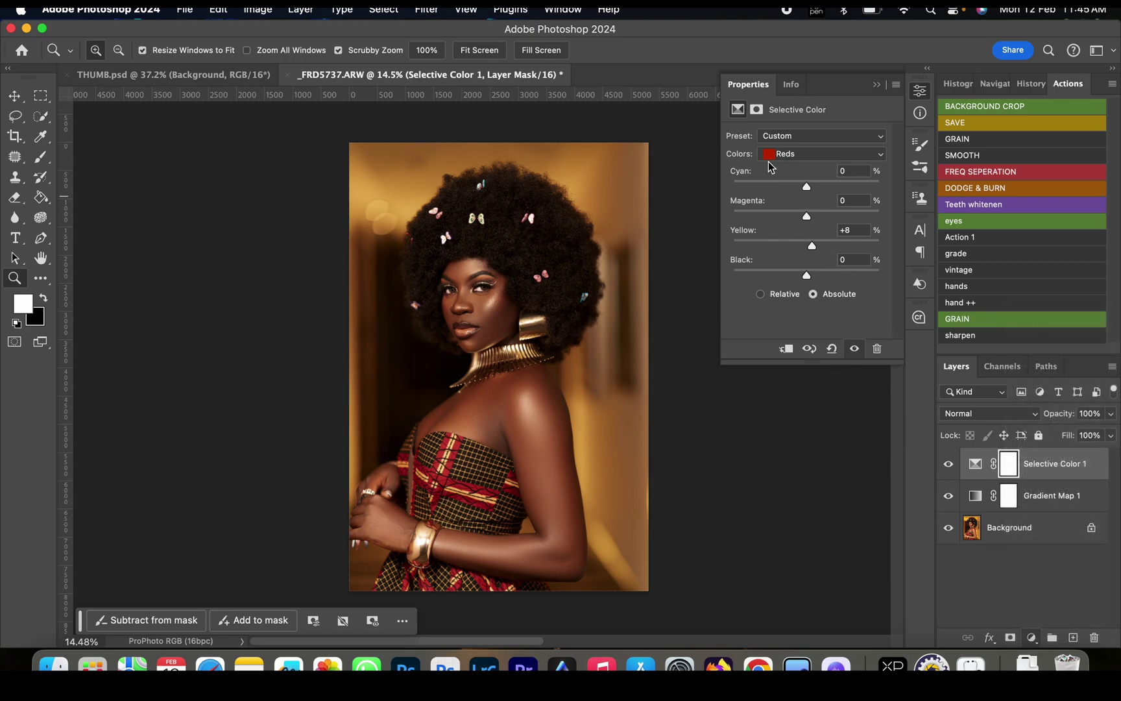
pyautogui.click(808, 154)
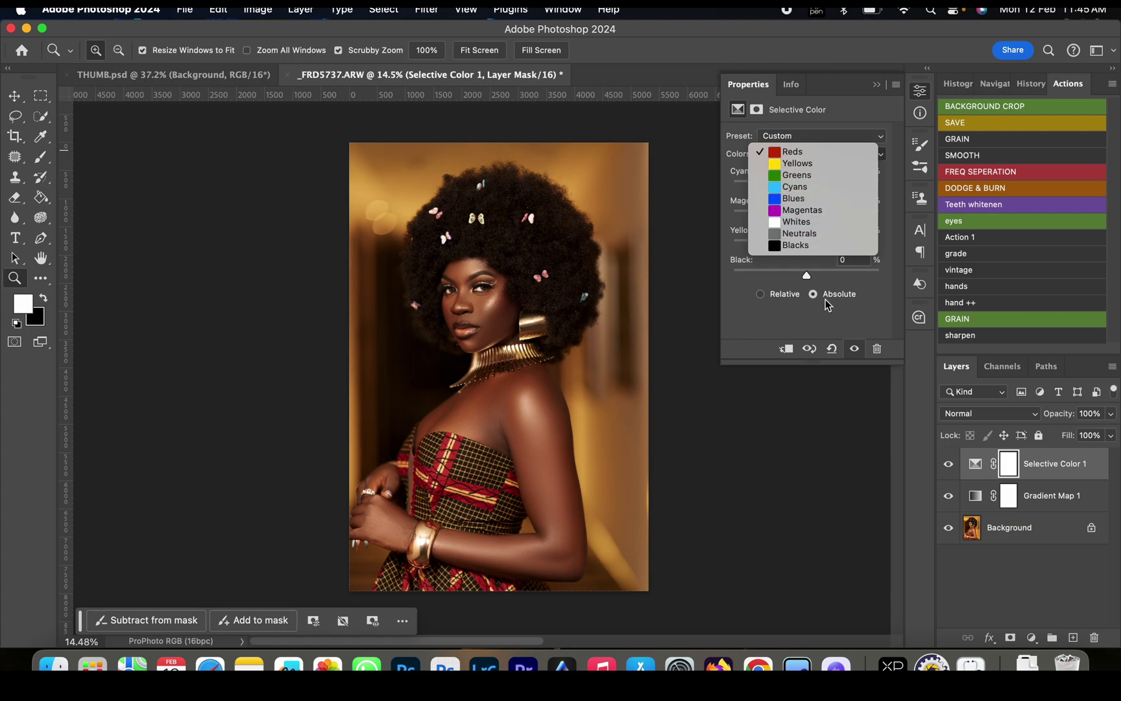
pyautogui.click(863, 317)
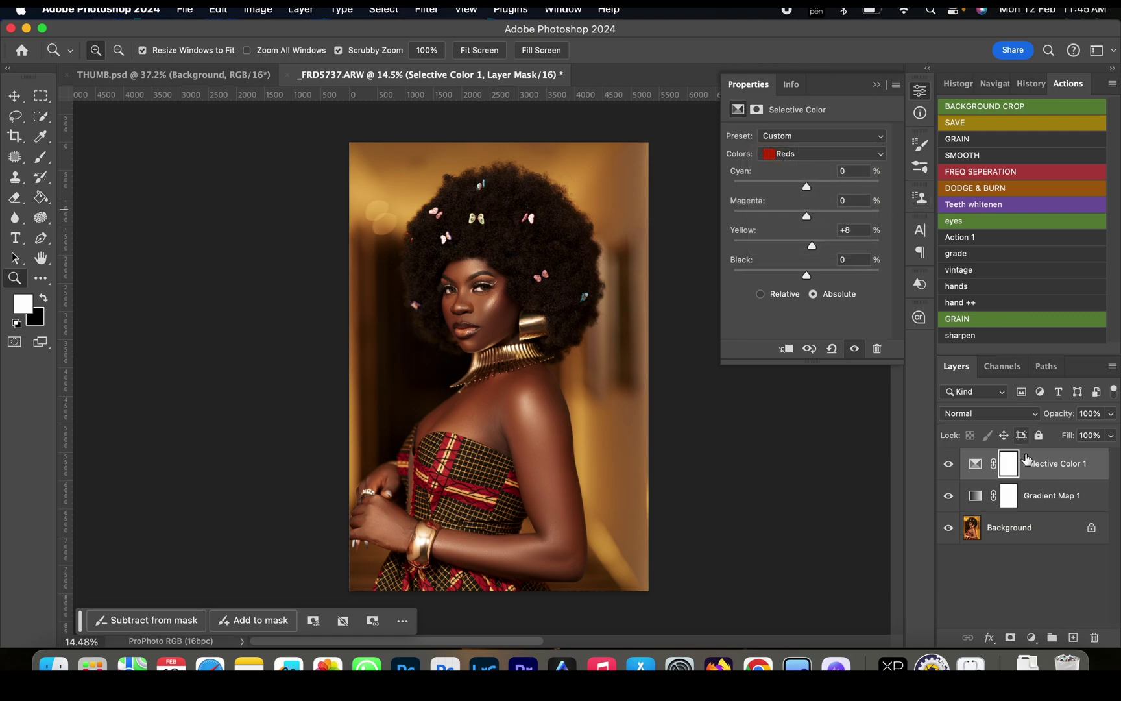
pyautogui.click(1032, 637)
pyautogui.scroll(-3, 1035, 612)
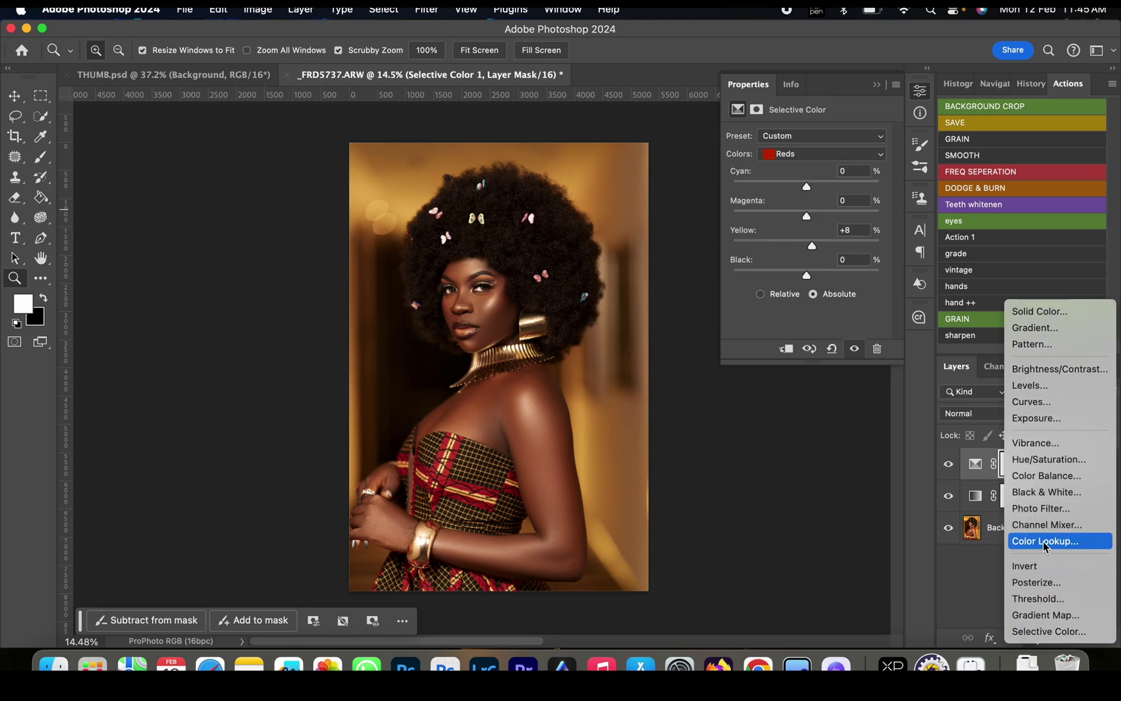
# Step: Add a Color Balance layer with Midtones Cyan–Red -2 and Yellow–Blue +8
pyautogui.click(1045, 478)
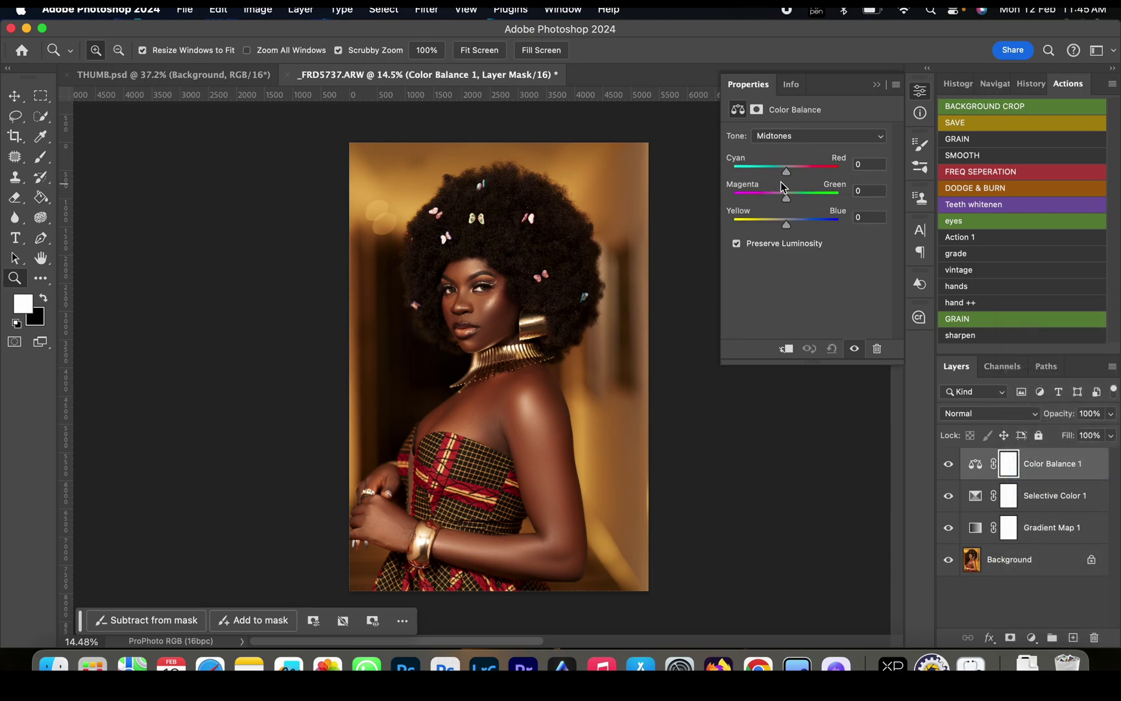
pyautogui.moveTo(787, 172); pyautogui.dragTo(785, 173)
pyautogui.moveTo(787, 226); pyautogui.dragTo(793, 229)
pyautogui.moveTo(797, 229); pyautogui.dragTo(791, 227)
pyautogui.moveTo(521, 285); pyautogui.dragTo(556, 362)
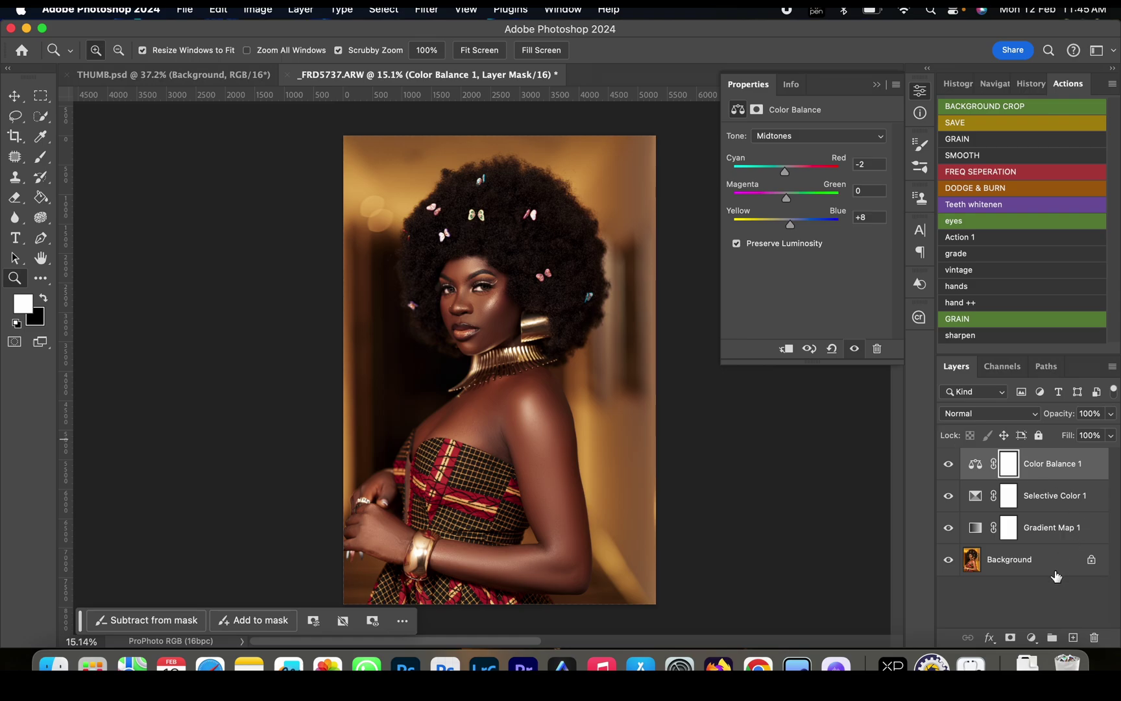
pyautogui.click(1032, 638)
# Step: Add a Levels layer with input white 199 and black 3, then select all four adjustment layers
pyautogui.click(1045, 456)
pyautogui.moveTo(883, 252); pyautogui.dragTo(854, 256)
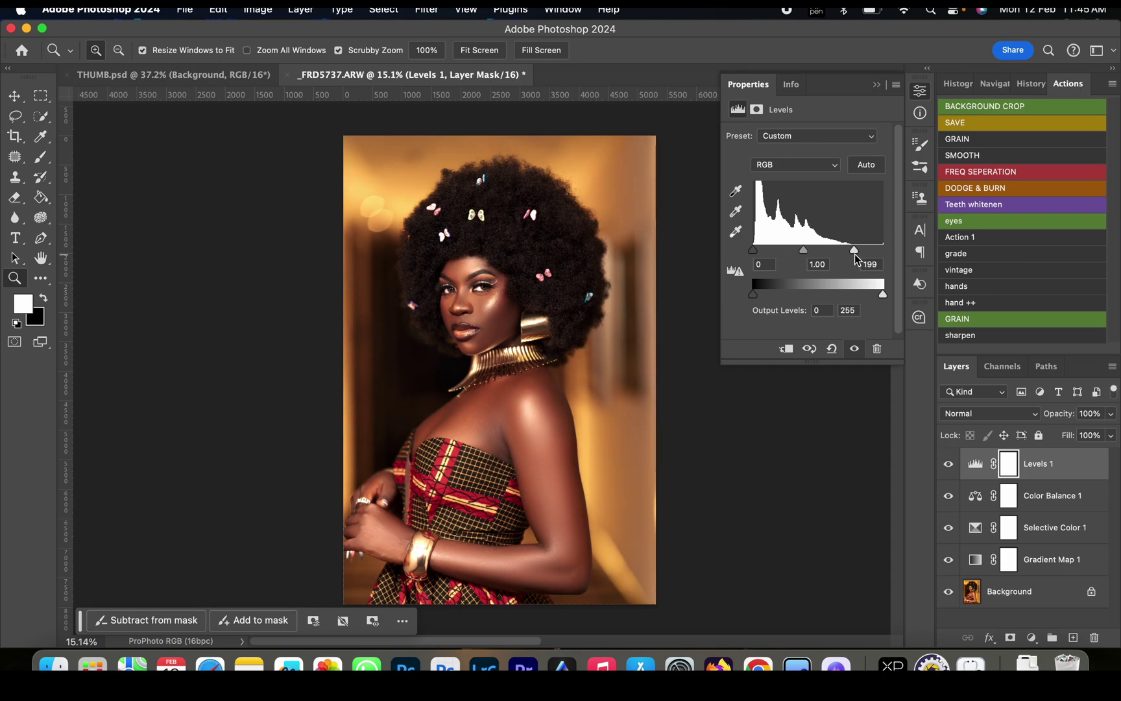
pyautogui.moveTo(755, 252); pyautogui.dragTo(757, 252)
pyautogui.moveTo(493, 298); pyautogui.dragTo(547, 269)
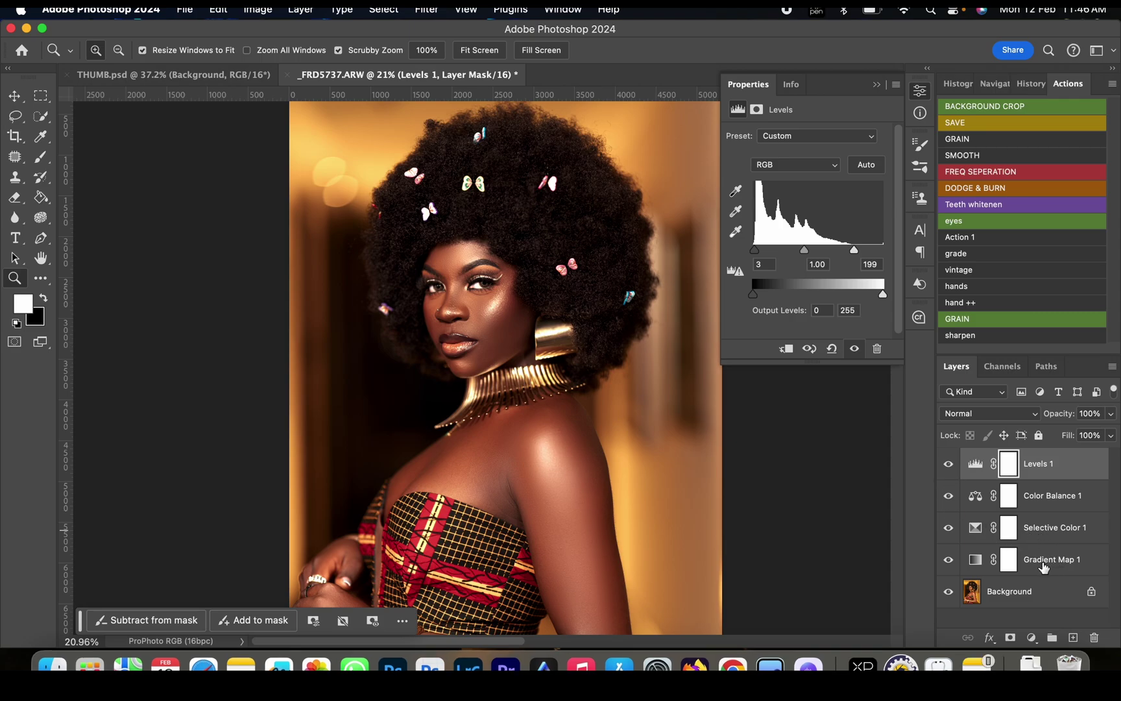
pyautogui.keyDown('shift'); pyautogui.click(1042, 566); pyautogui.keyUp('shift')
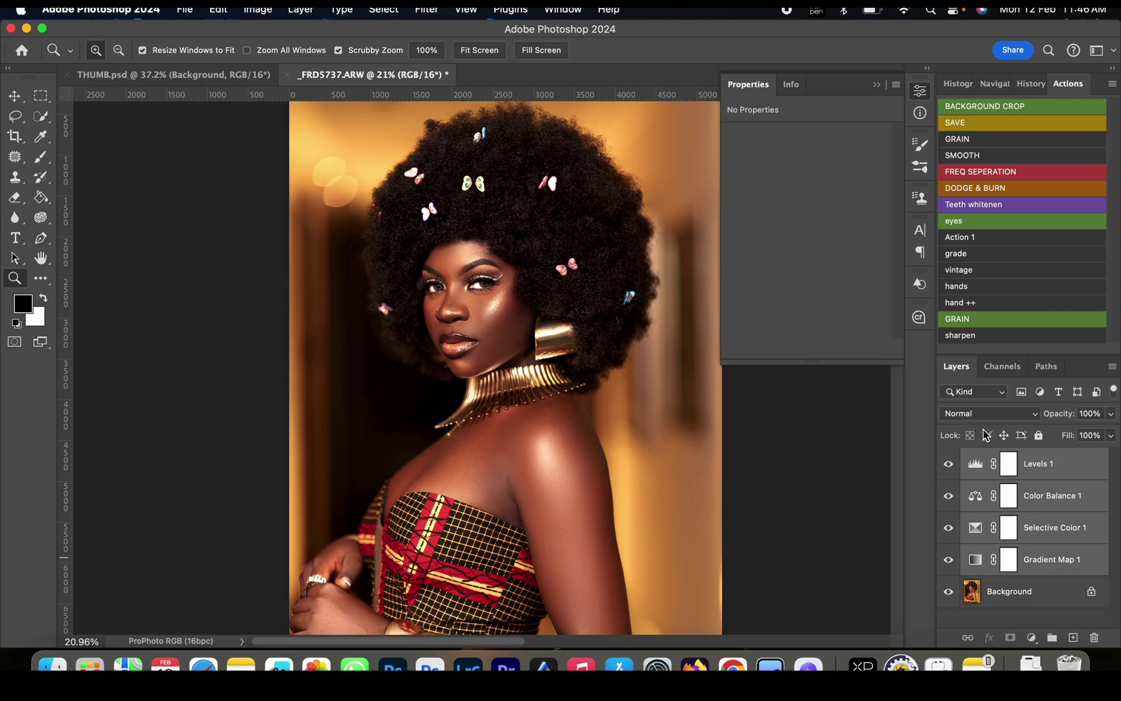
# Step: Group the four adjustment layers into Group 1, compare the grade on and off, and expand the group
pyautogui.press('super+g')
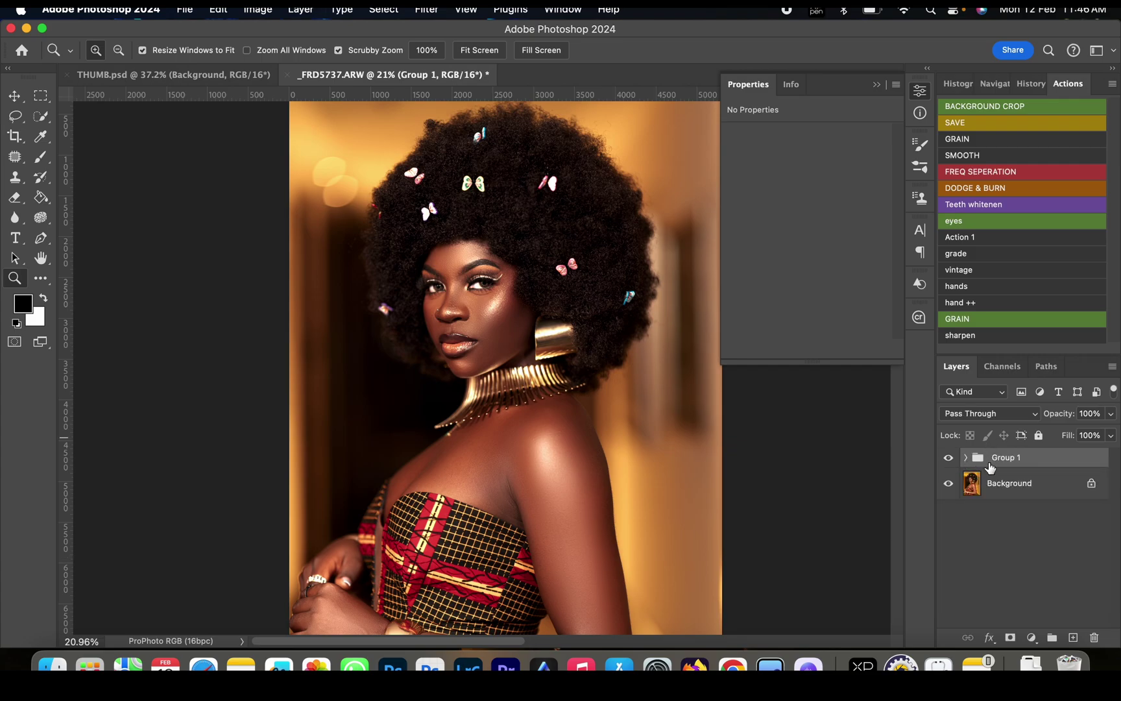
pyautogui.click(948, 458)
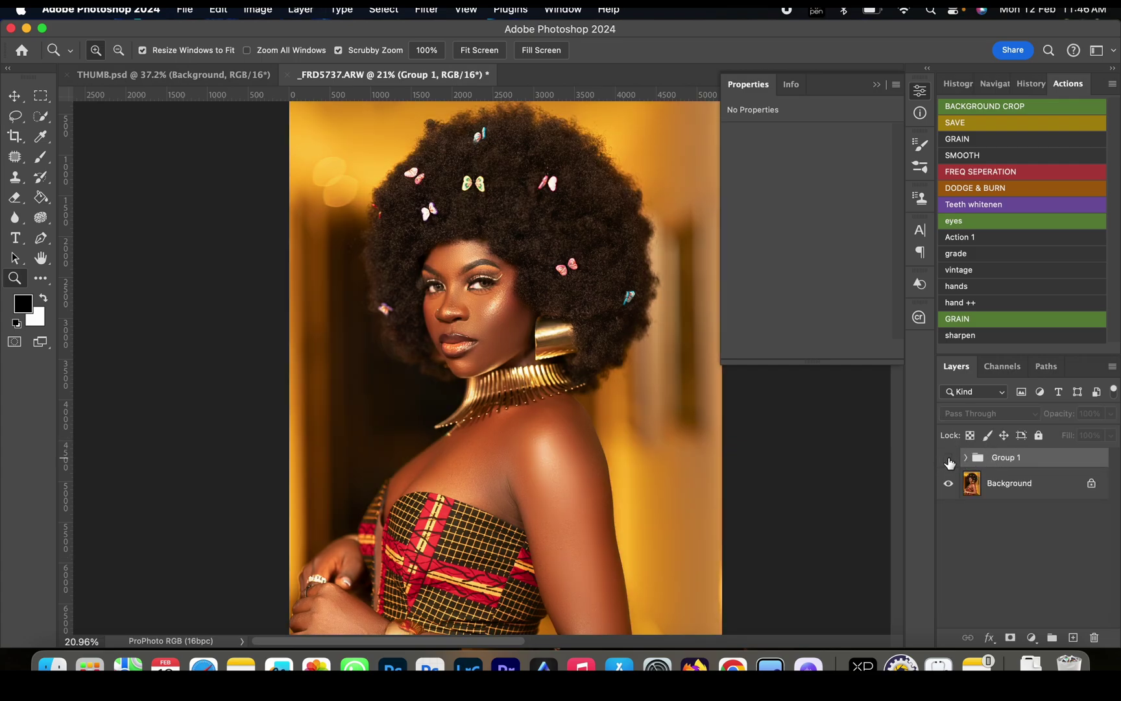
pyautogui.click(948, 458)
pyautogui.moveTo(506, 335); pyautogui.dragTo(467, 309)
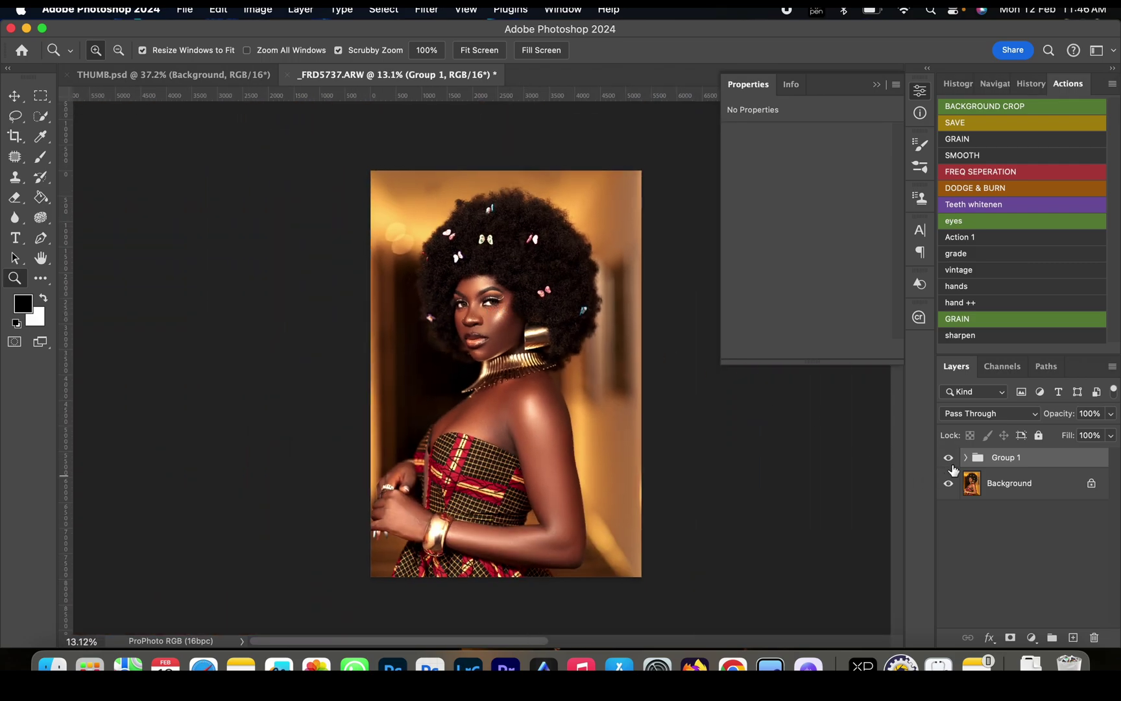
pyautogui.click(967, 459)
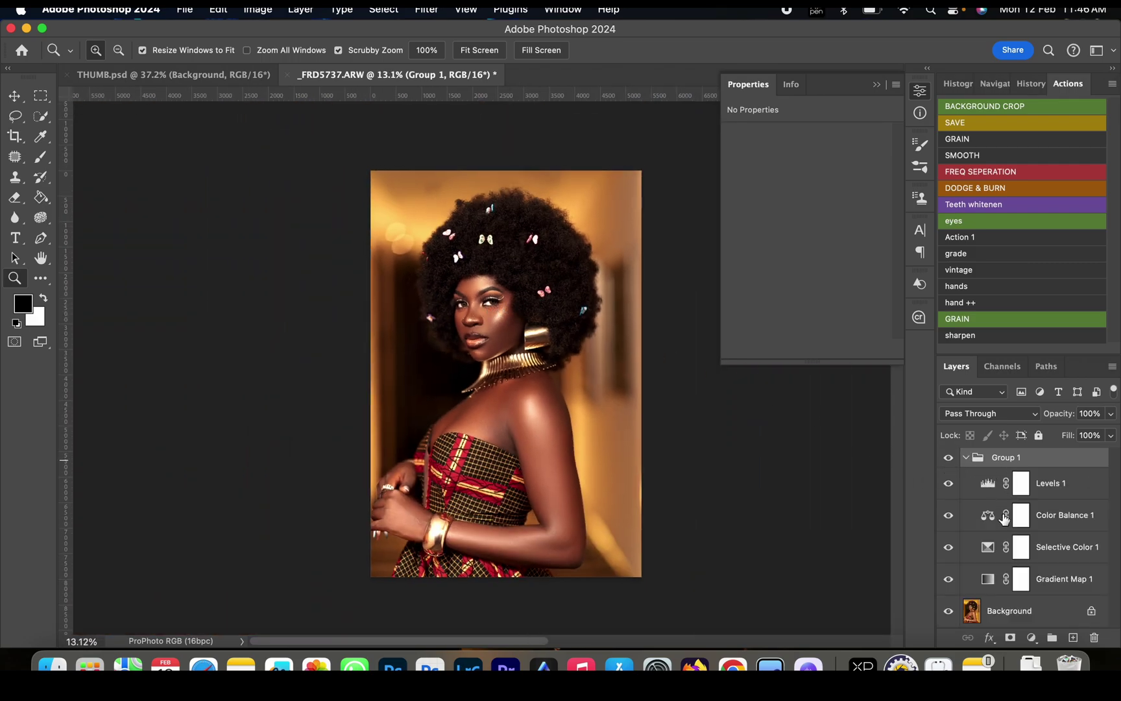
pyautogui.click(967, 459)
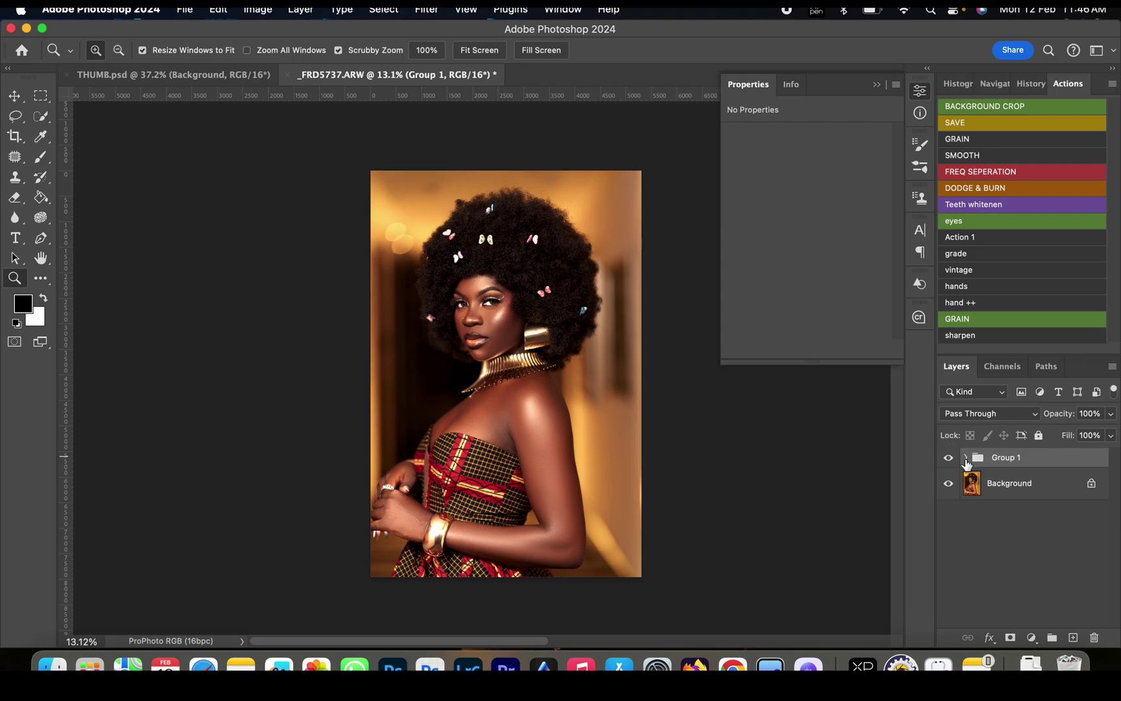
pyautogui.click(966, 457)
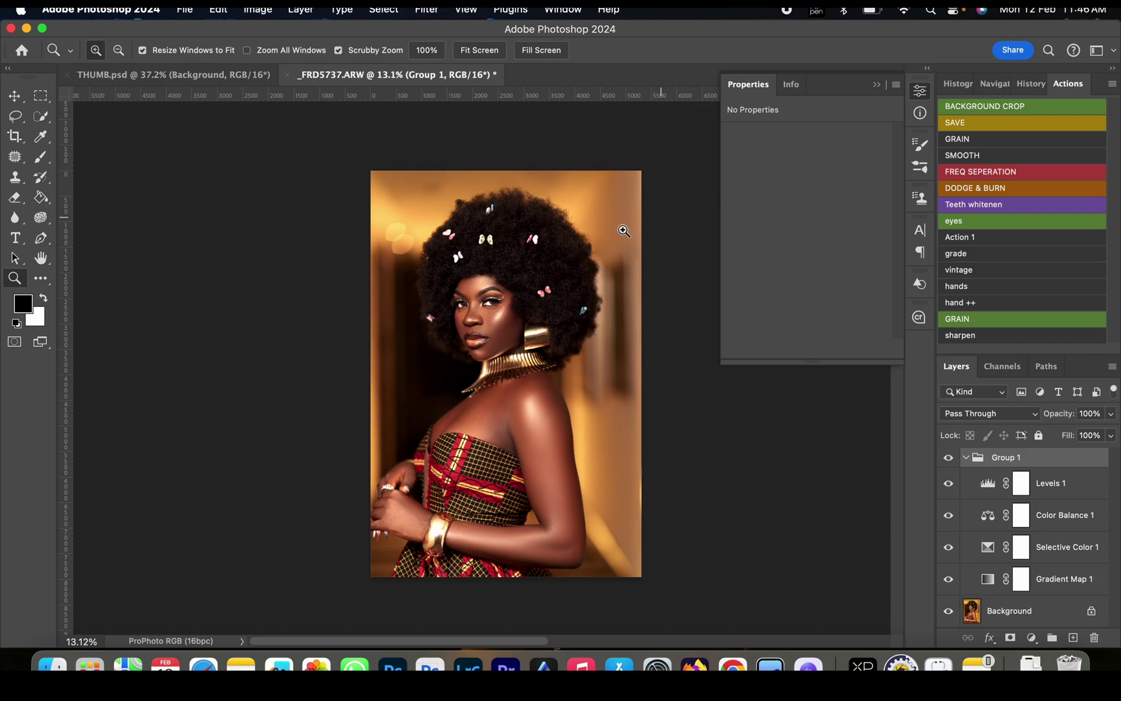
# Step: Switch between the _FRD5766.ARW tab and the graded portrait _FRD5737.ARW tab
pyautogui.click(446, 77)
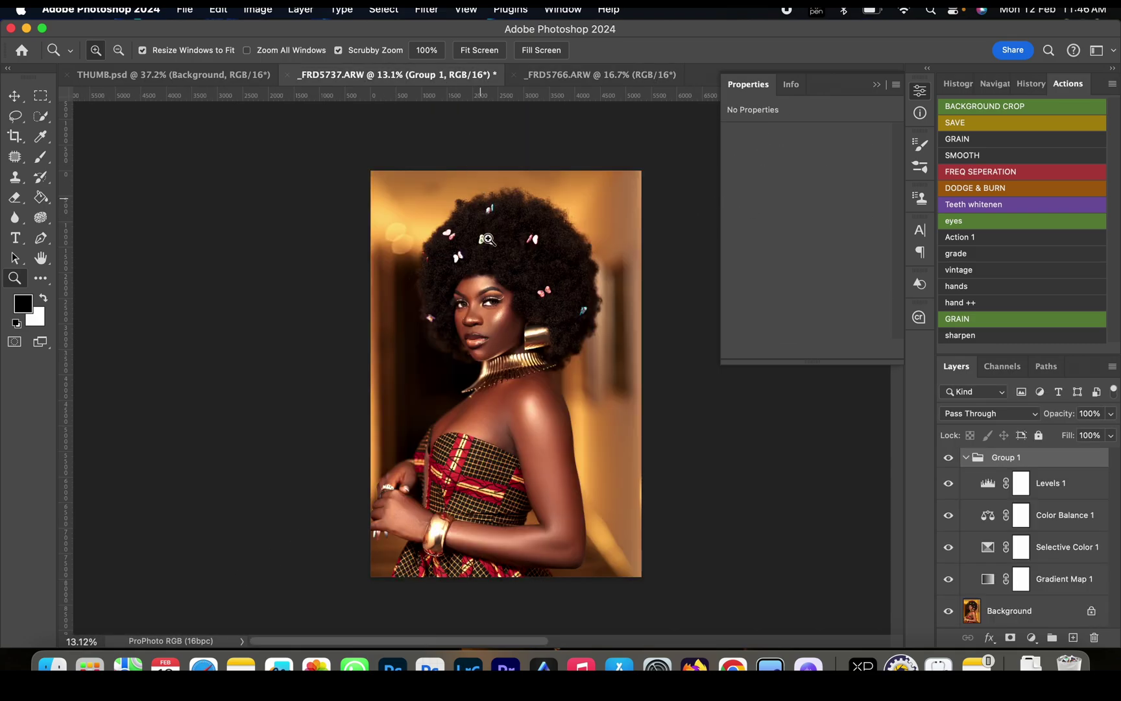
pyautogui.click(597, 76)
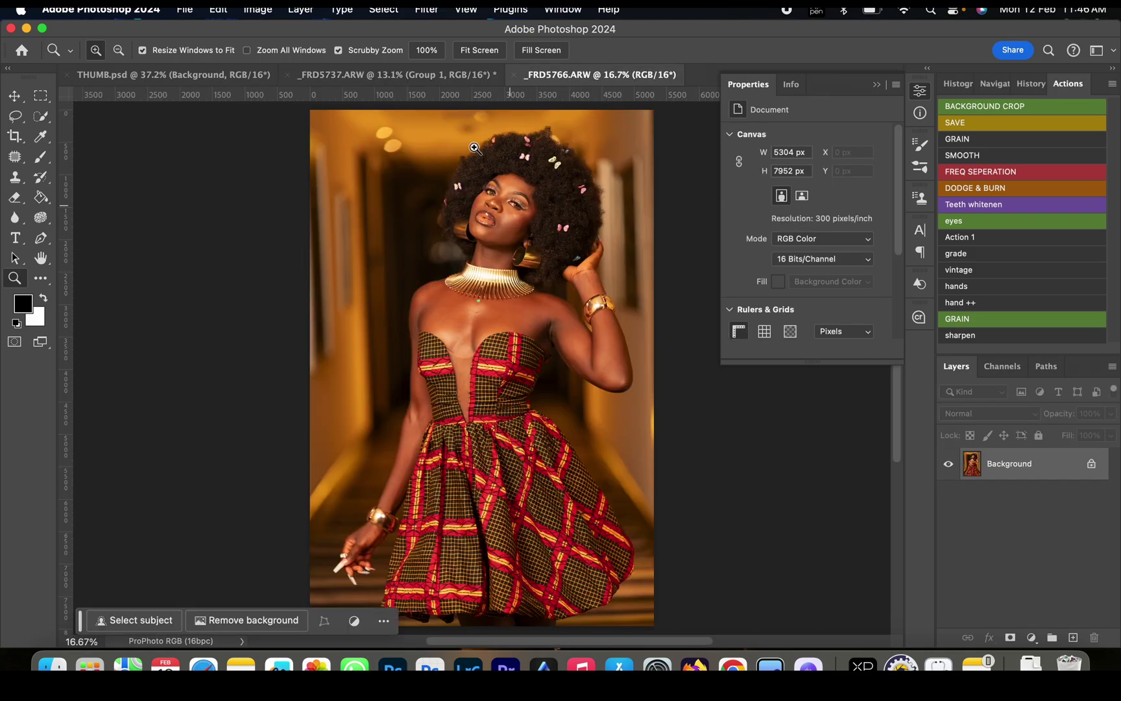
pyautogui.click(397, 75)
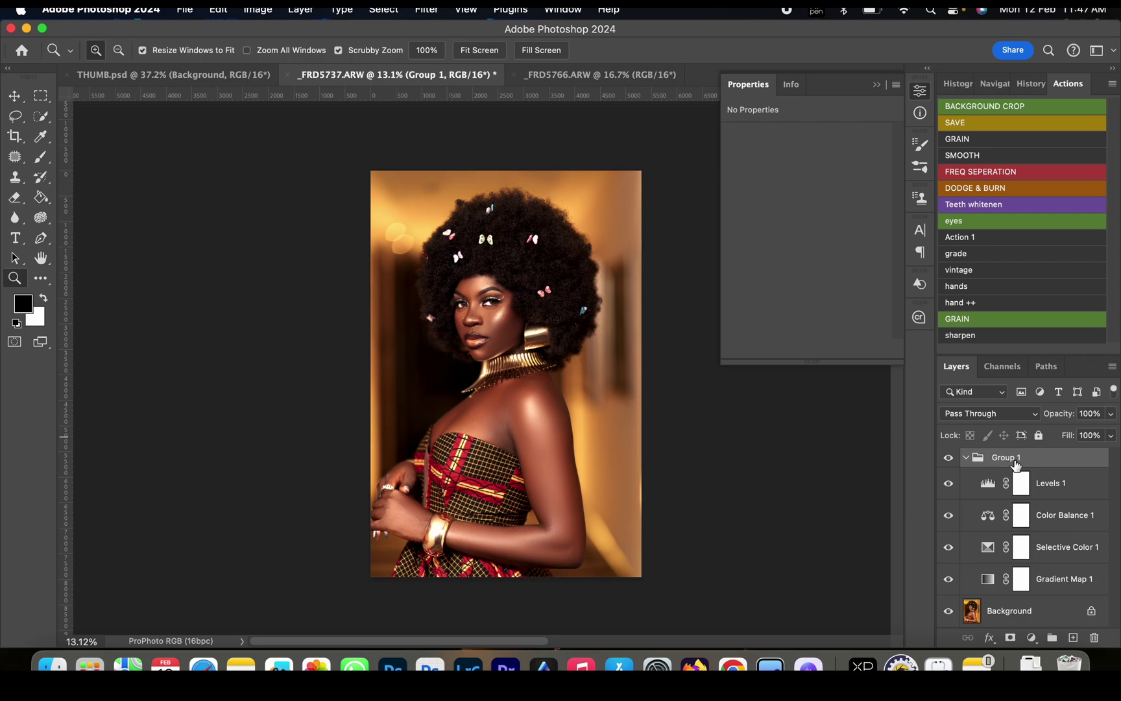
pyautogui.click(185, 11)
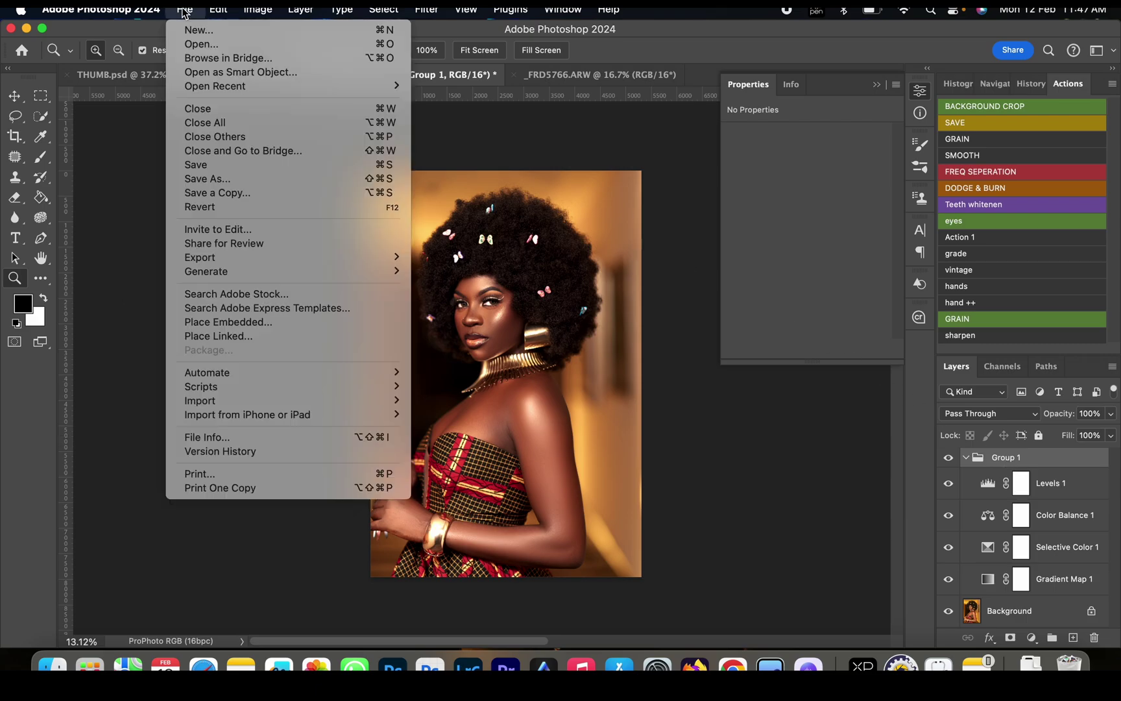
# Step: Export Color Lookup Tables as CUBE with the description 'my first lut'
pyautogui.moveTo(245, 258)
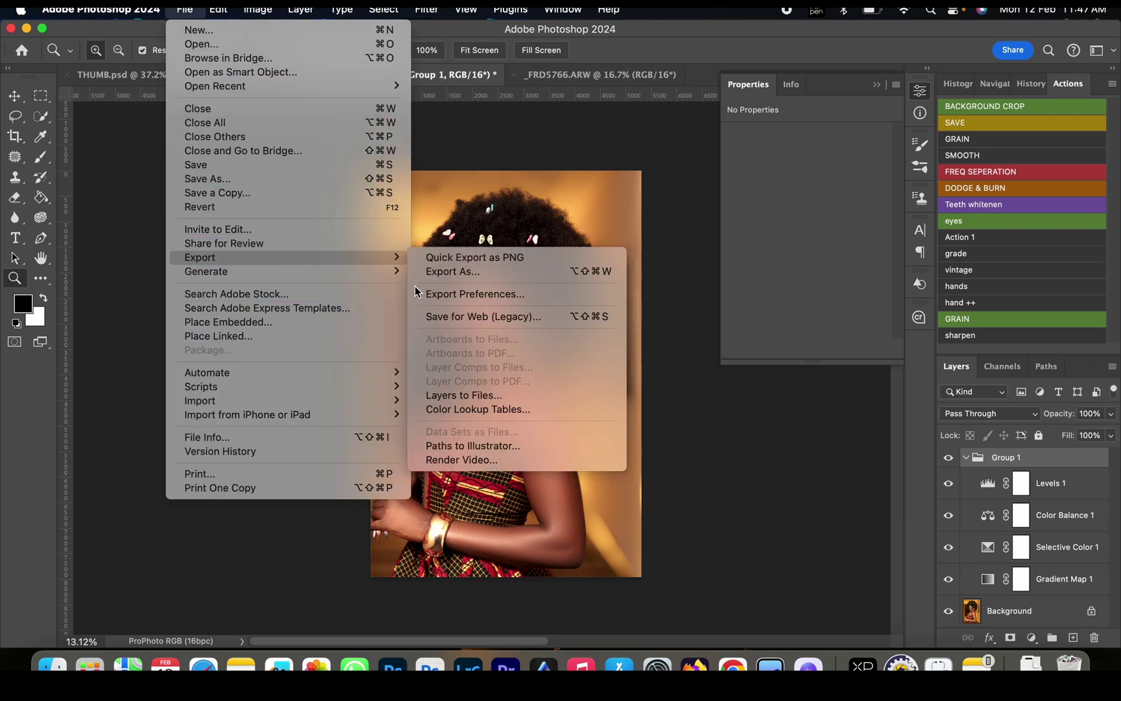
pyautogui.click(465, 409)
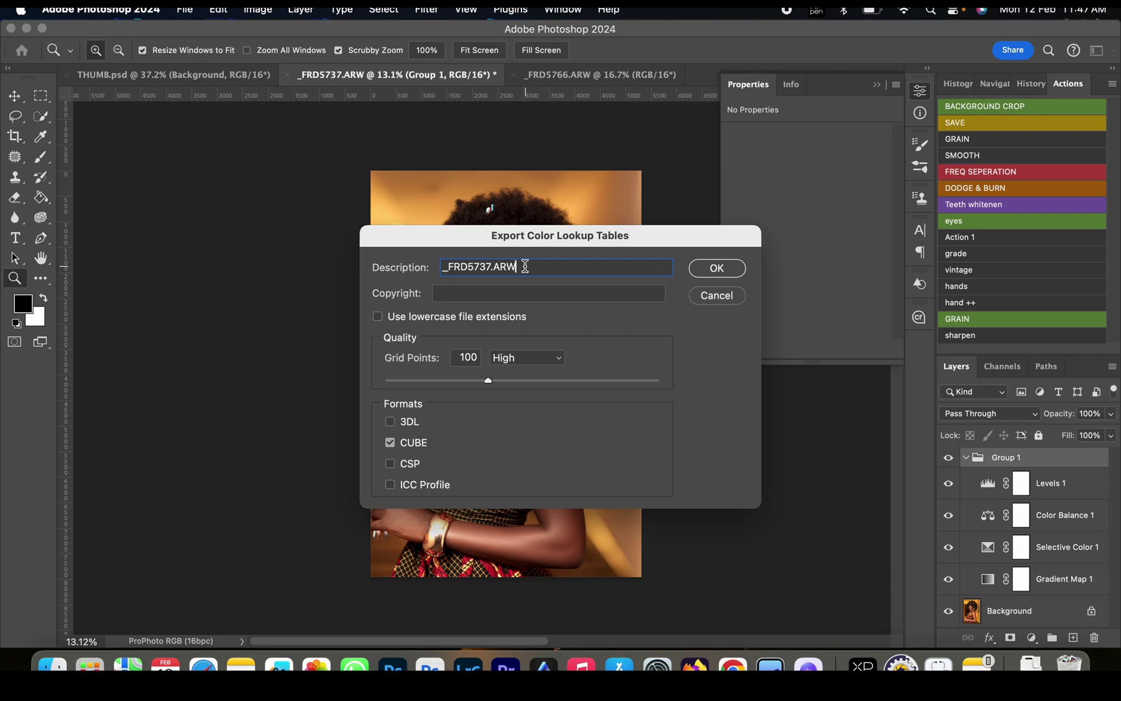
pyautogui.moveTo(523, 266); pyautogui.dragTo(381, 253)
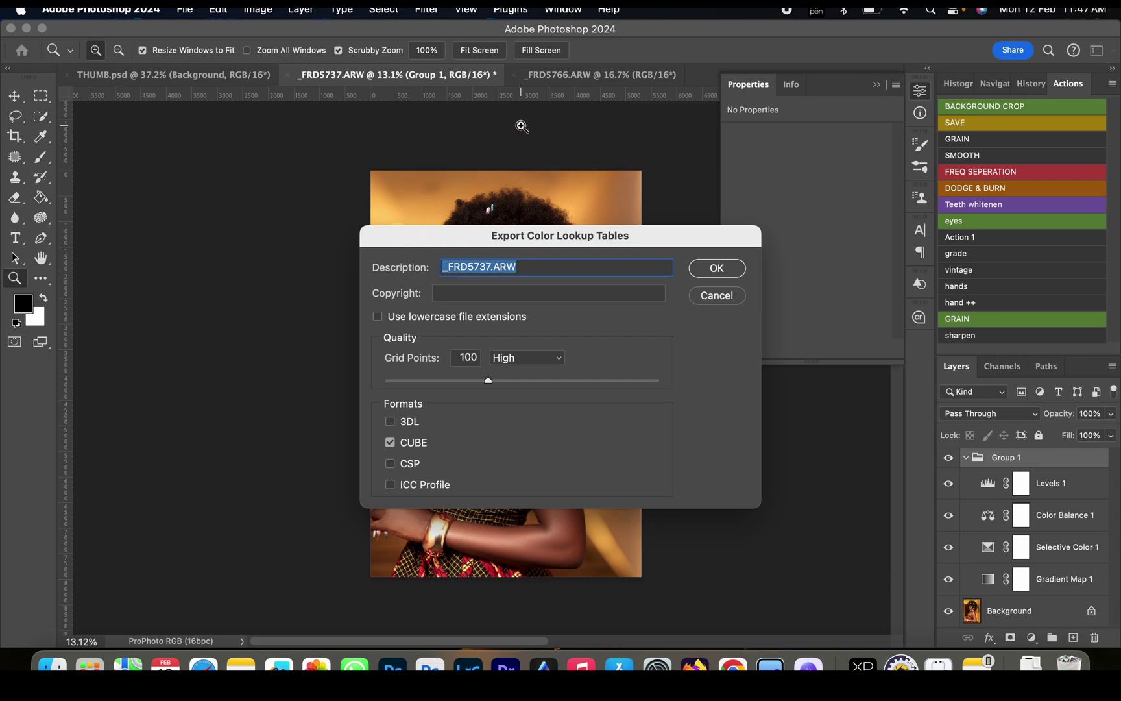
pyautogui.write('my first lut')
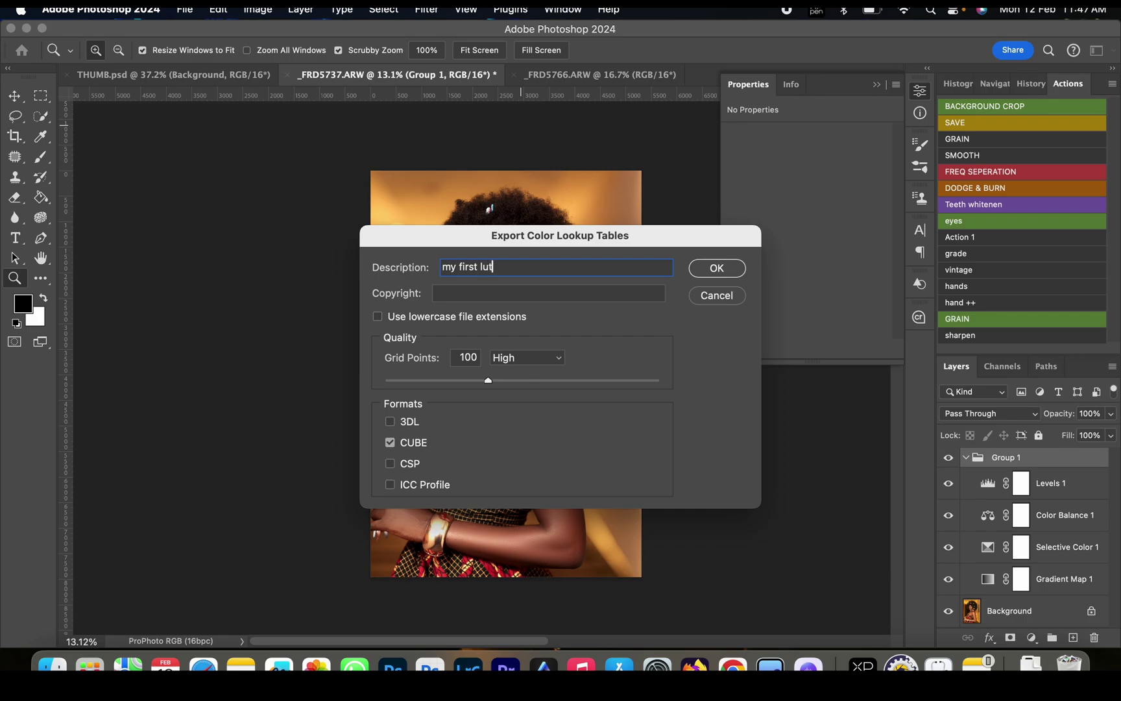
pyautogui.click(462, 358)
pyautogui.click(713, 269)
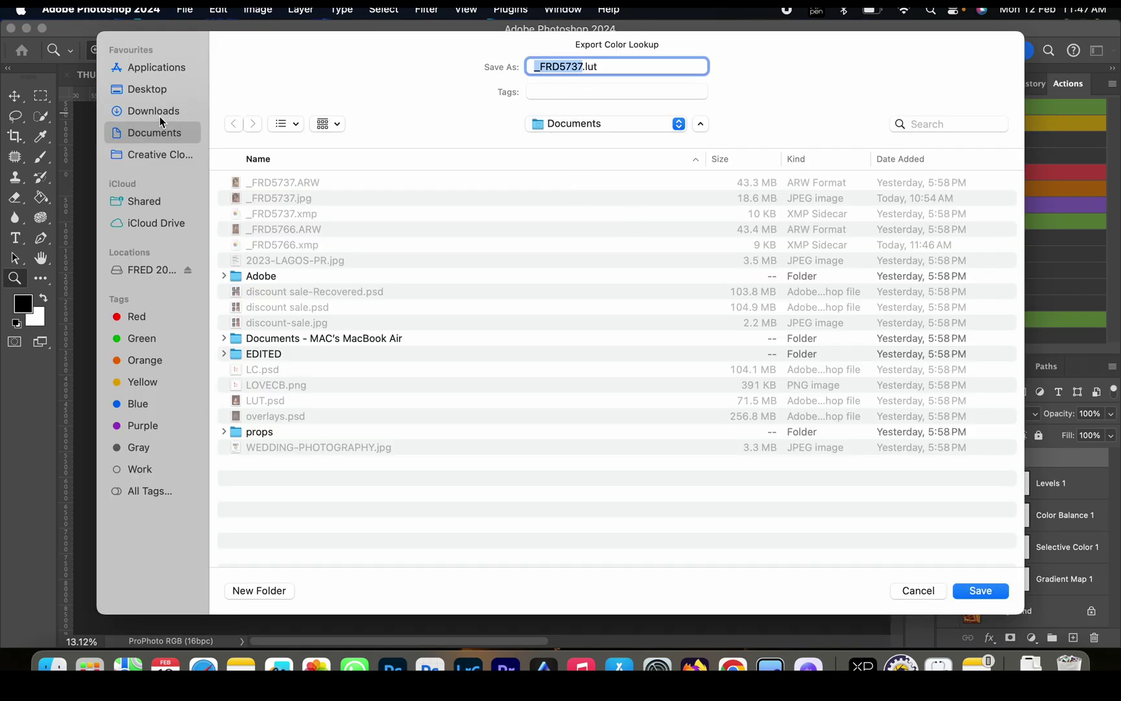
# Step: Save the lookup table file into Downloads under a new all-caps name
pyautogui.click(168, 115)
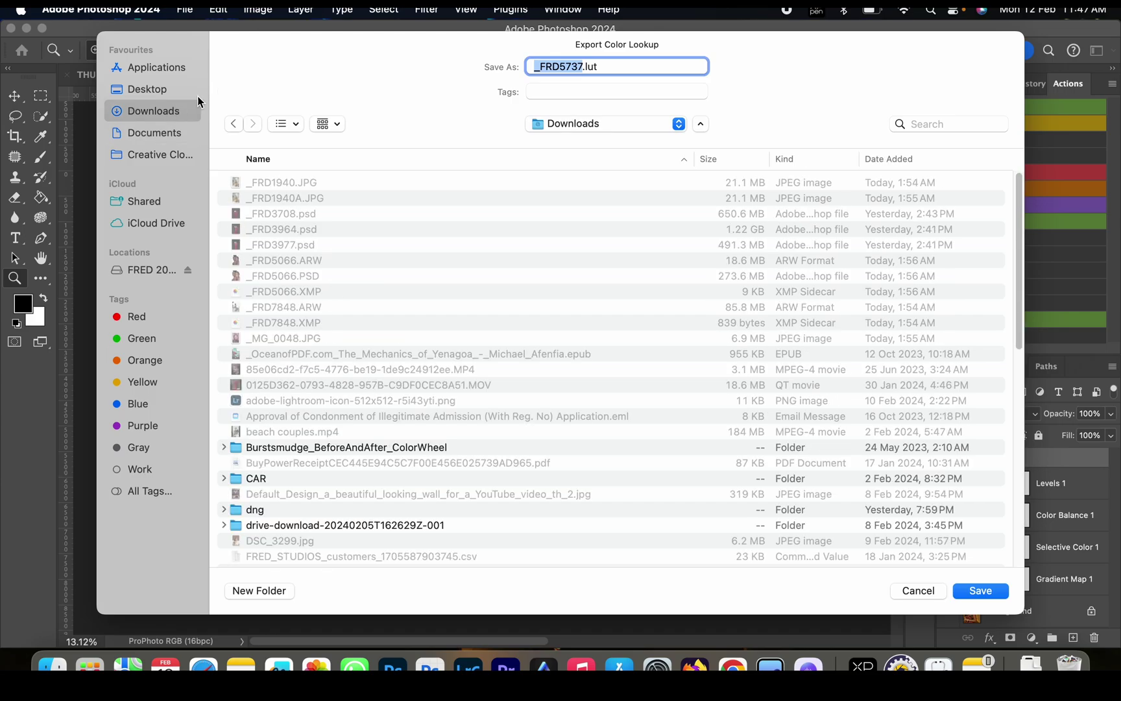
pyautogui.press('BackSpace')
pyautogui.press('capslock')
pyautogui.write('DARK ')
pyautogui.write('MOOD')
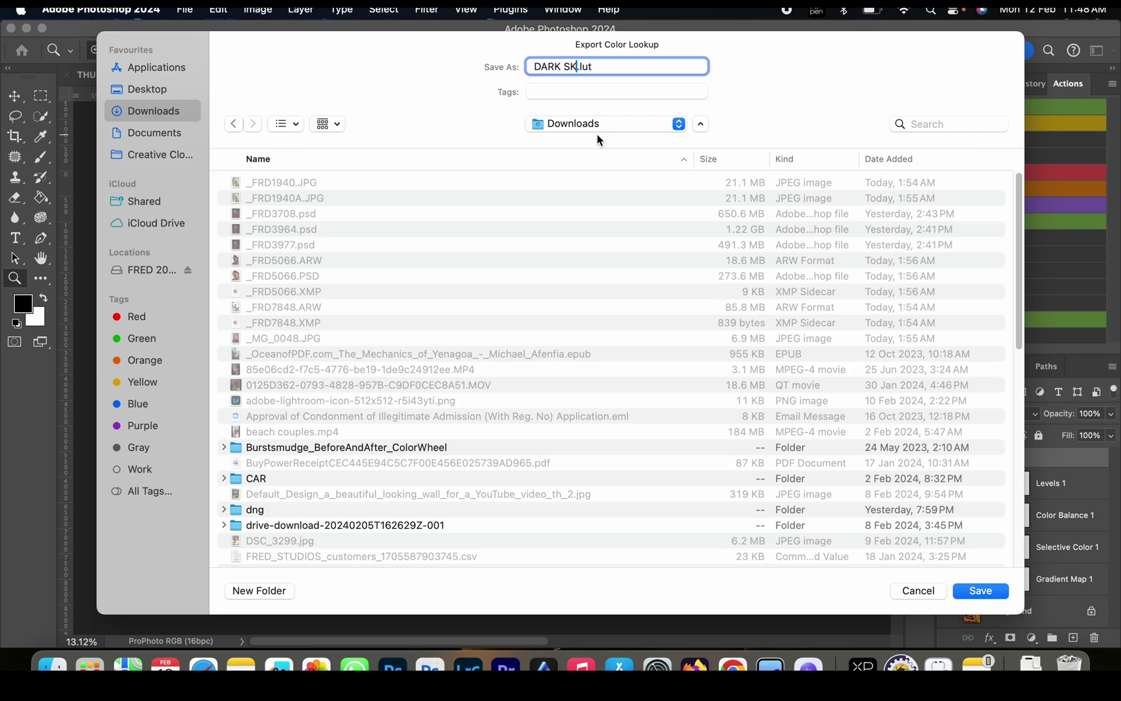
pyautogui.click(979, 593)
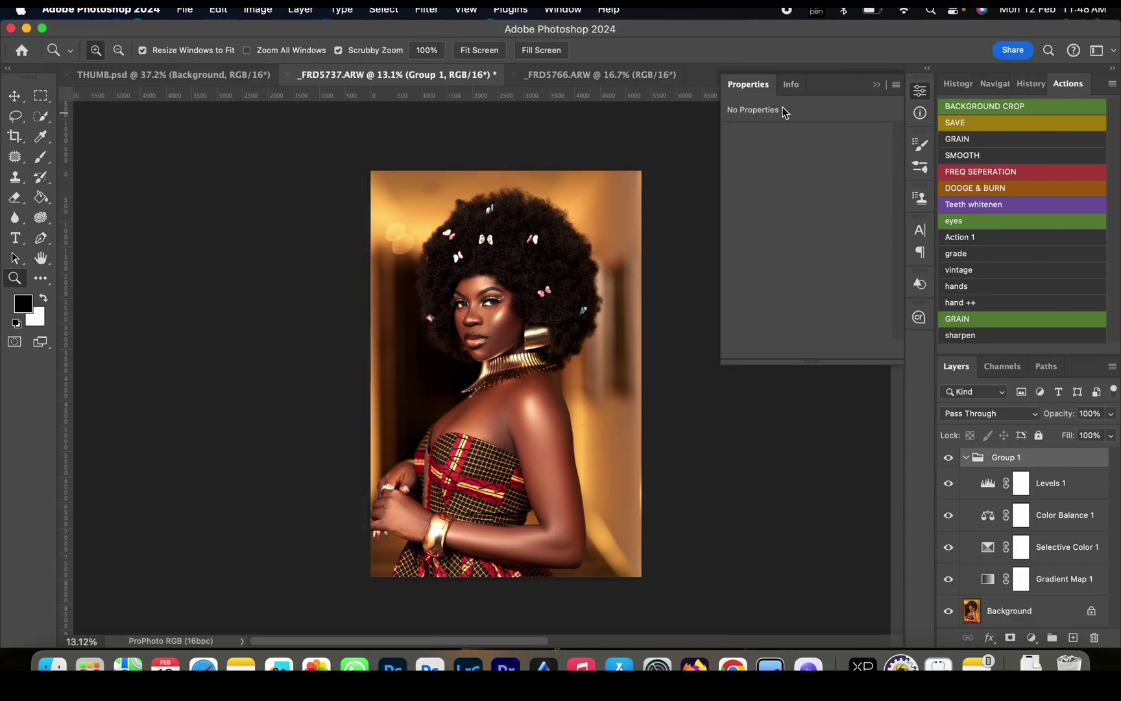
# Step: Collapse Group 1 and add a Color Lookup layer loaded with DARK SKIN.CUBE
pyautogui.click(877, 85)
pyautogui.moveTo(503, 302); pyautogui.dragTo(546, 275)
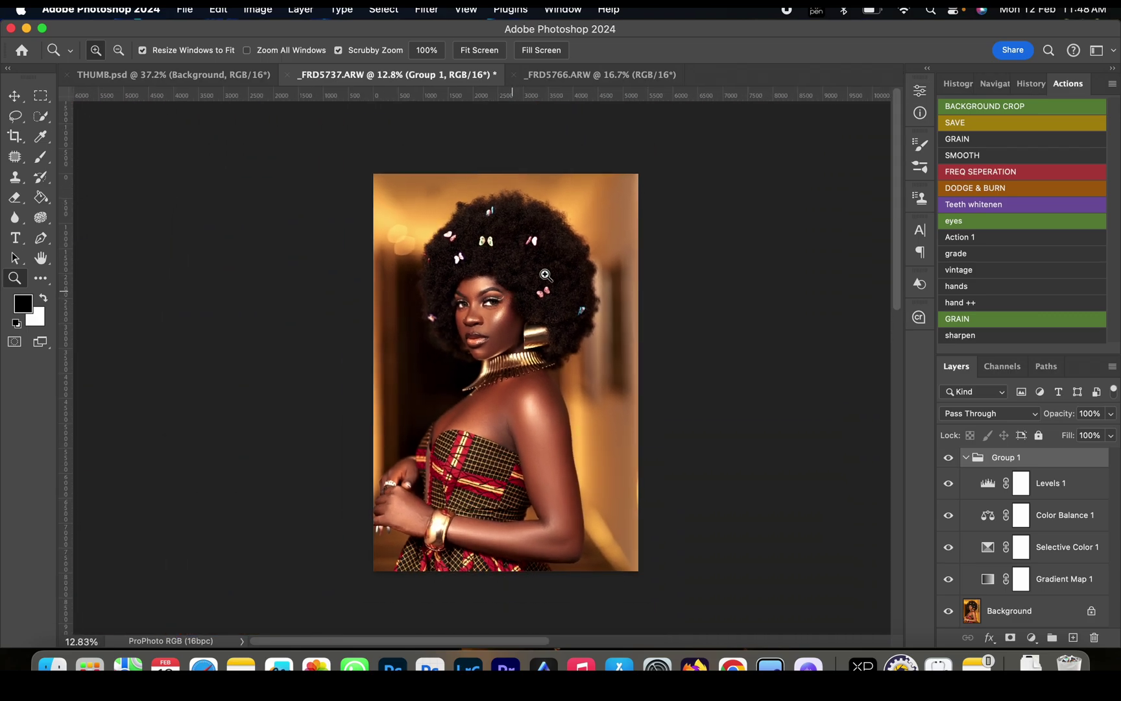
pyautogui.click(966, 457)
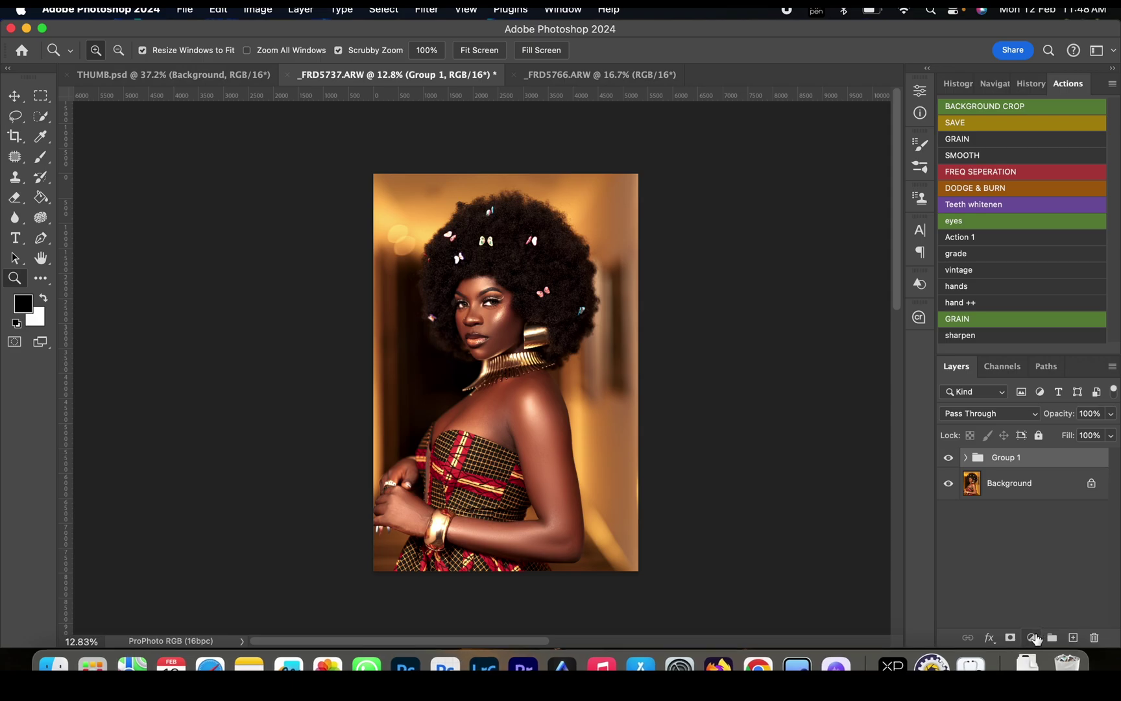
pyautogui.click(1032, 638)
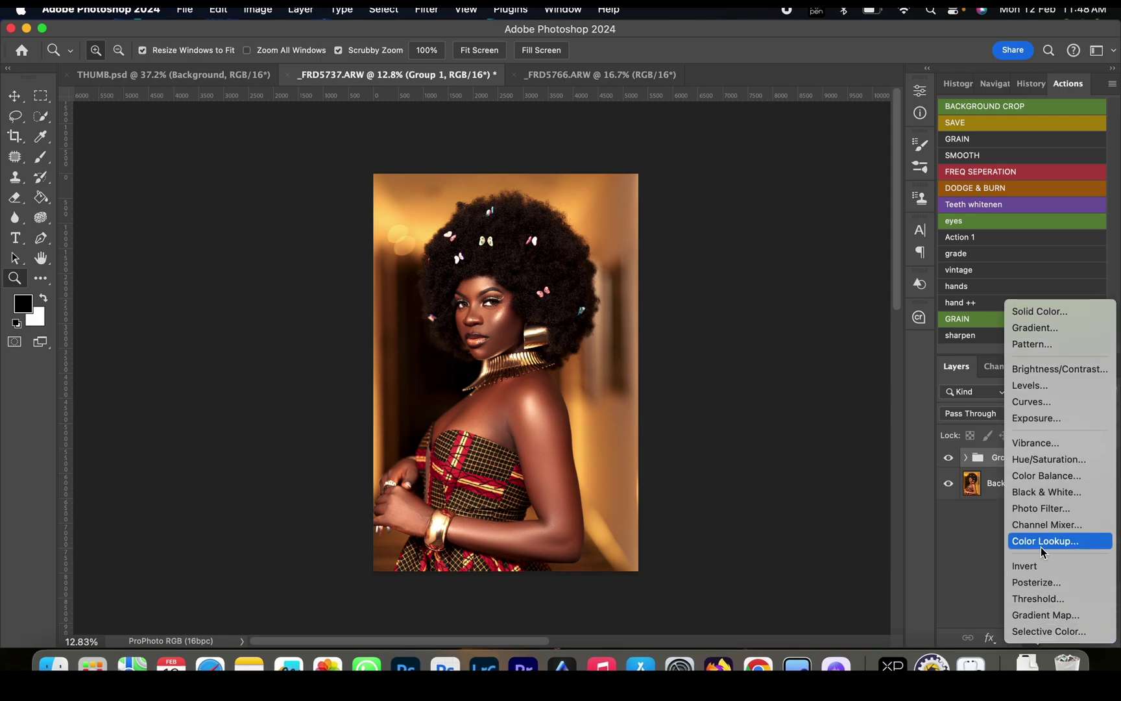
pyautogui.click(1043, 542)
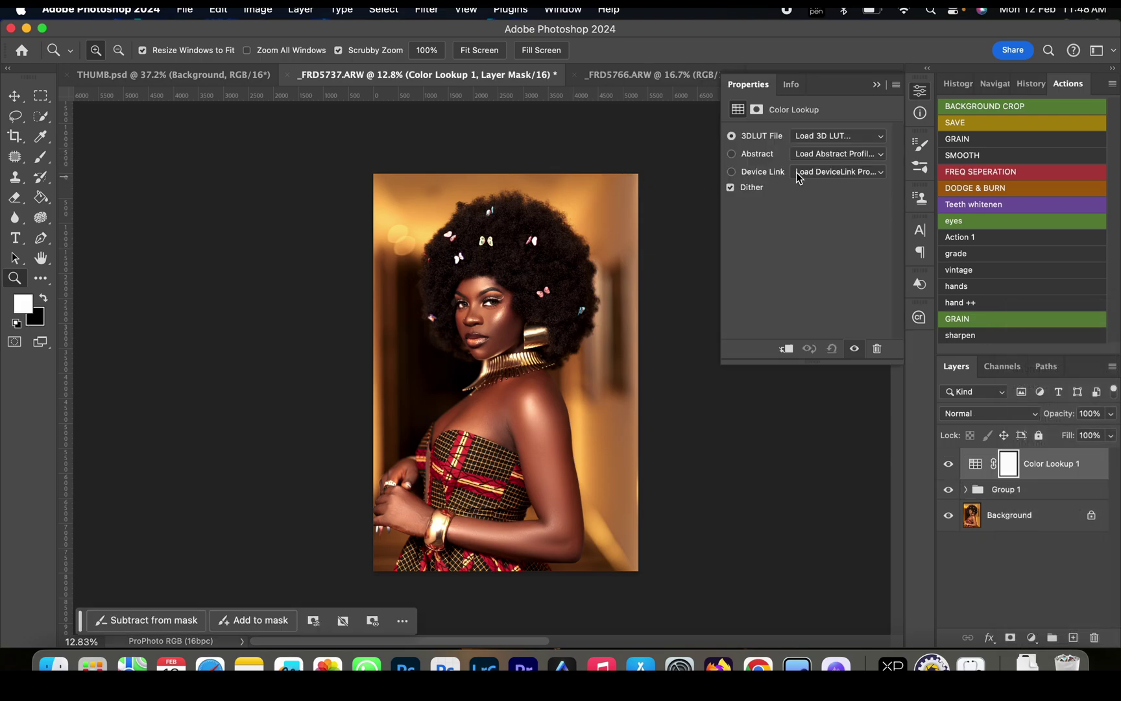
pyautogui.click(828, 138)
pyautogui.click(849, 136)
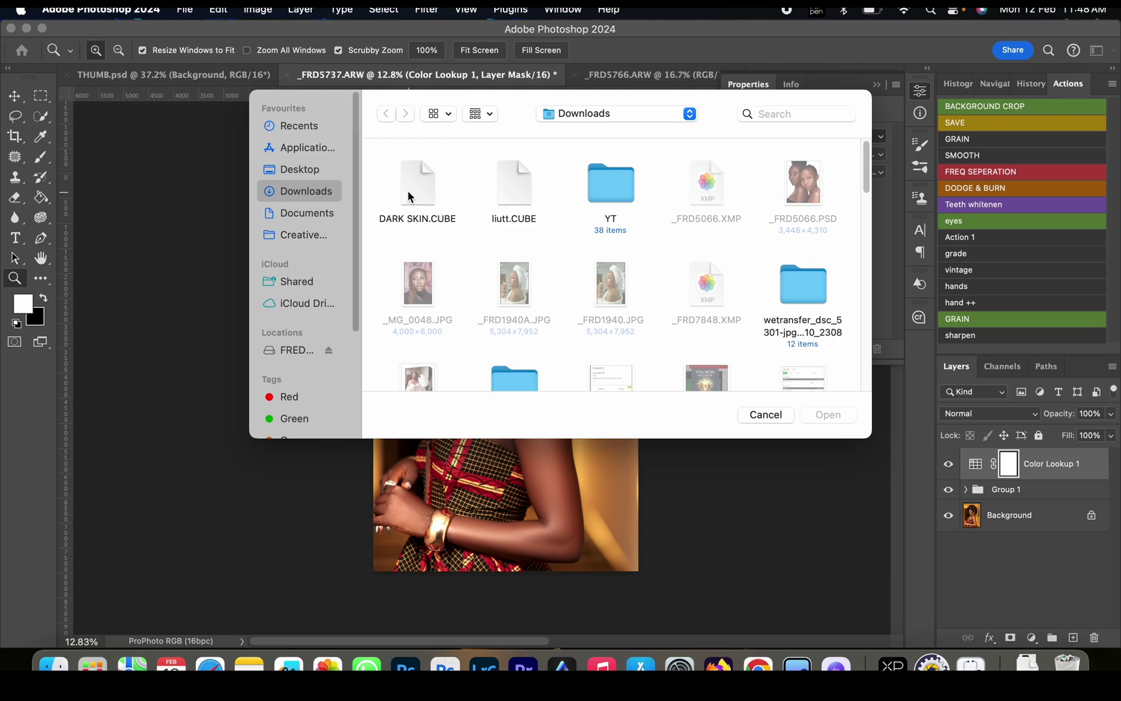
pyautogui.click(417, 194)
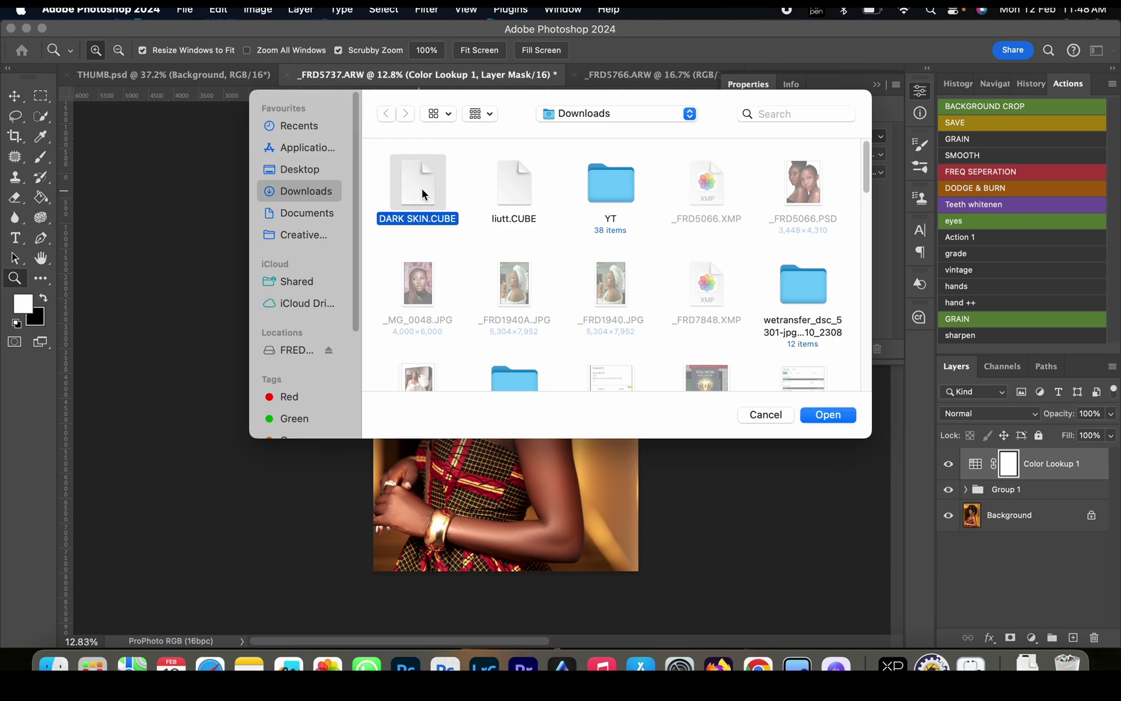
pyautogui.click(813, 415)
# Step: Hide Group 1, compare the Color Lookup on and off, and copy it onto _FRD5766.ARW
pyautogui.click(948, 489)
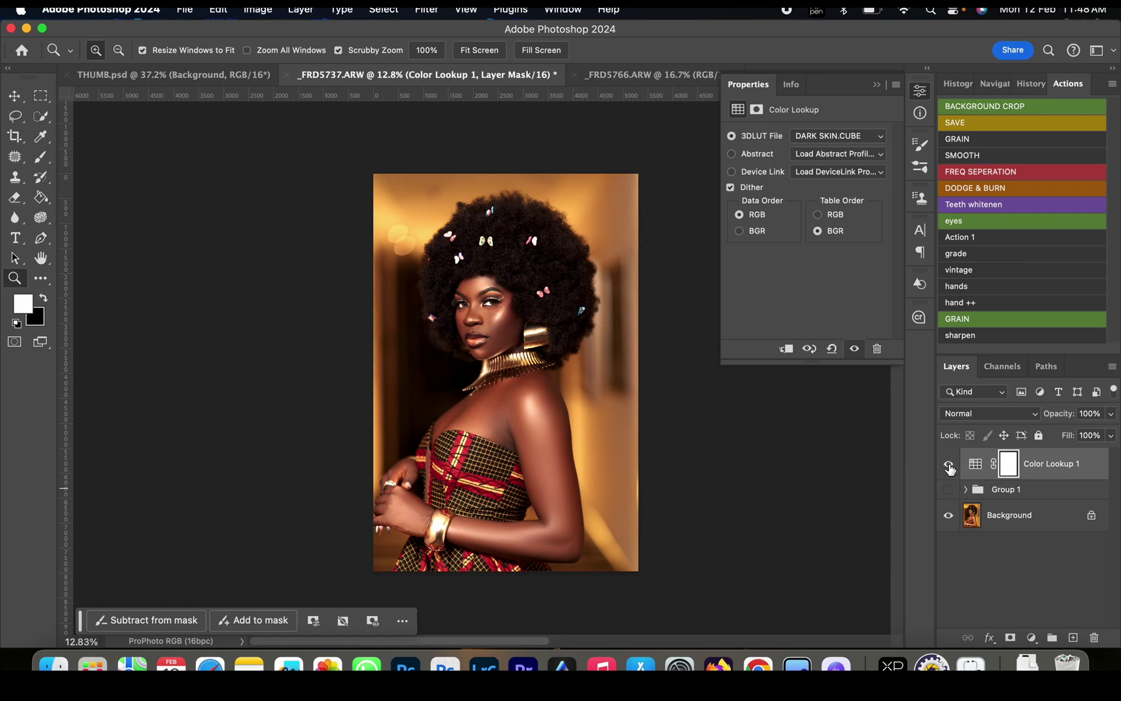
pyautogui.click(947, 465)
pyautogui.click(948, 466)
pyautogui.click(948, 466)
pyautogui.click(948, 466)
pyautogui.moveTo(1075, 467); pyautogui.dragTo(491, 206)
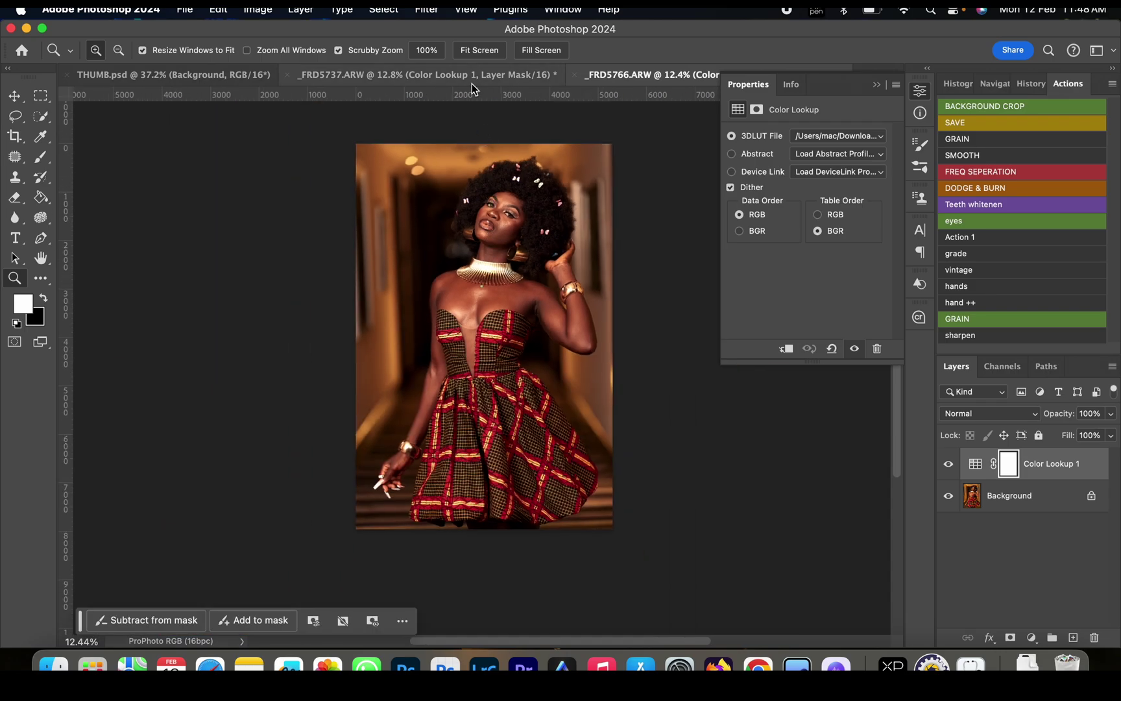
# Step: Compare the graded _FRD5737.ARW portrait against the LUT-graded _FRD5766.ARW, zooming in slightly
pyautogui.click(480, 77)
pyautogui.click(655, 77)
pyautogui.click(519, 77)
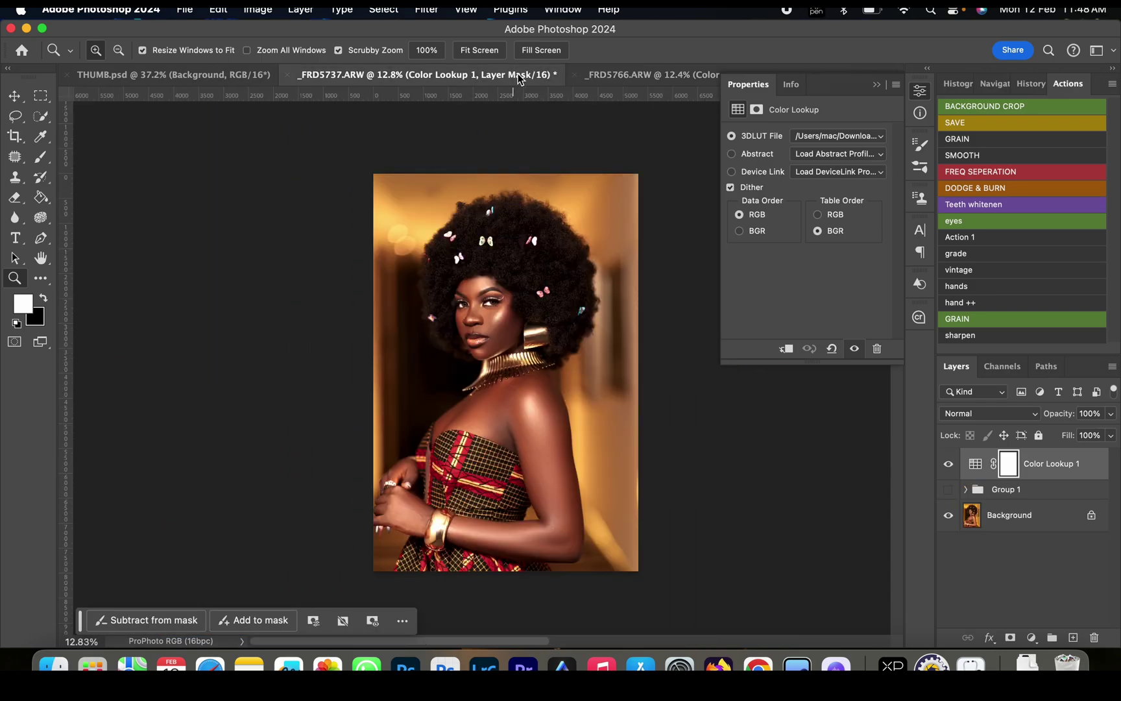
pyautogui.click(642, 77)
pyautogui.moveTo(600, 127); pyautogui.dragTo(609, 127)
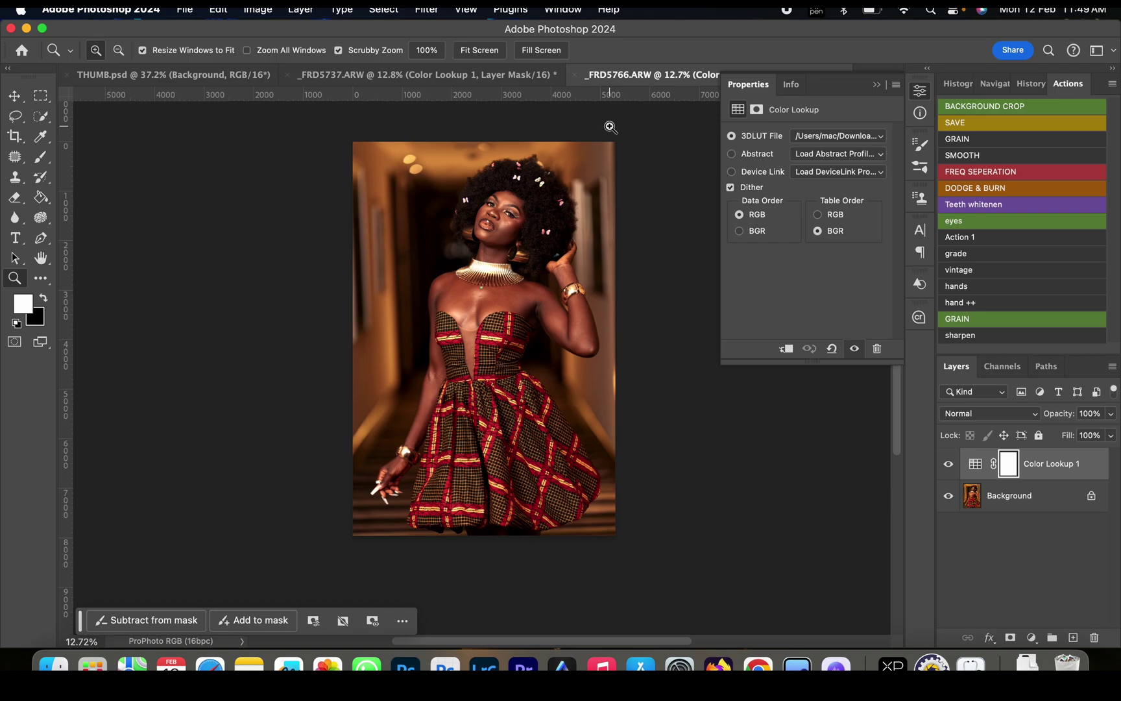